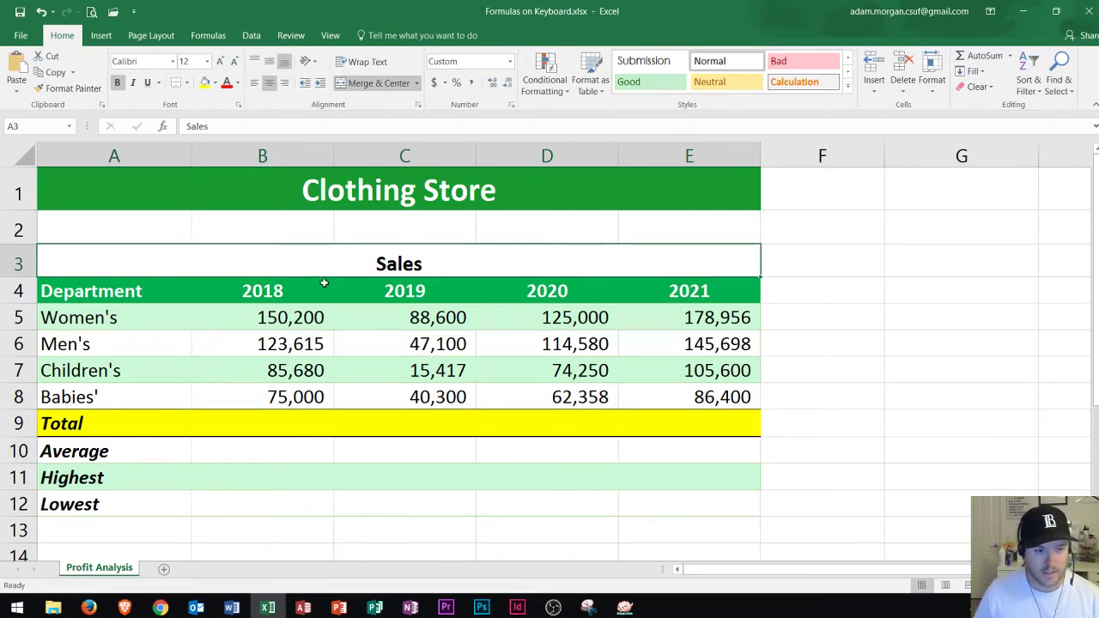
Step: Enter =SUM(B5:B8) in B9 and fill it across to E9 for the 2018–2021 totals
{"action": "left_click", "coordinate": [273, 297]}
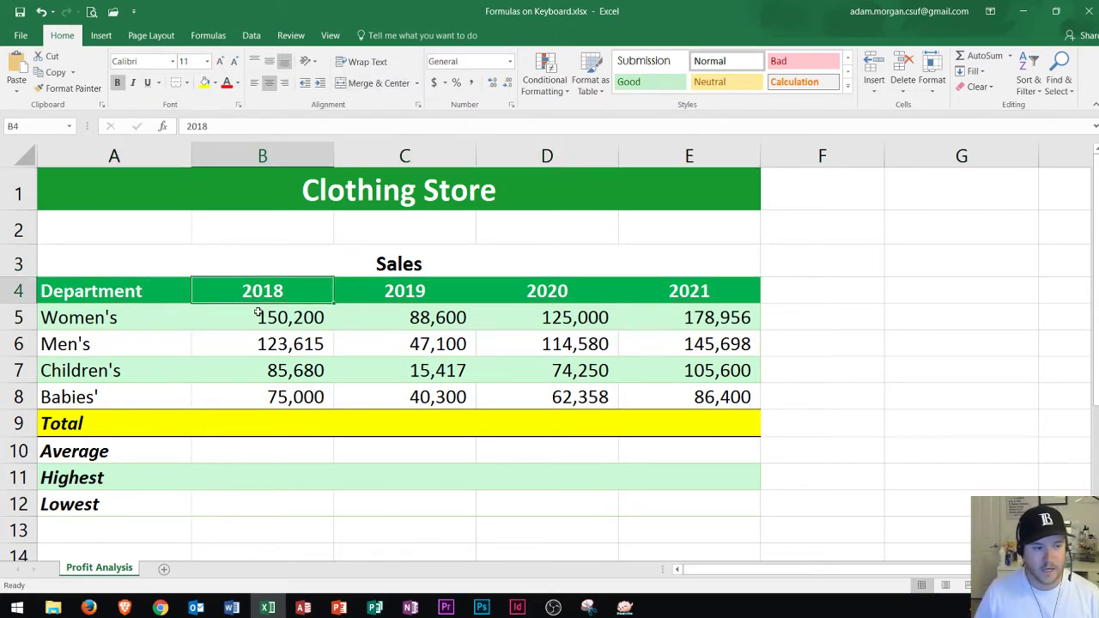
{"action": "left_click_drag", "start_coordinate": [258, 317], "coordinate": [254, 385]}
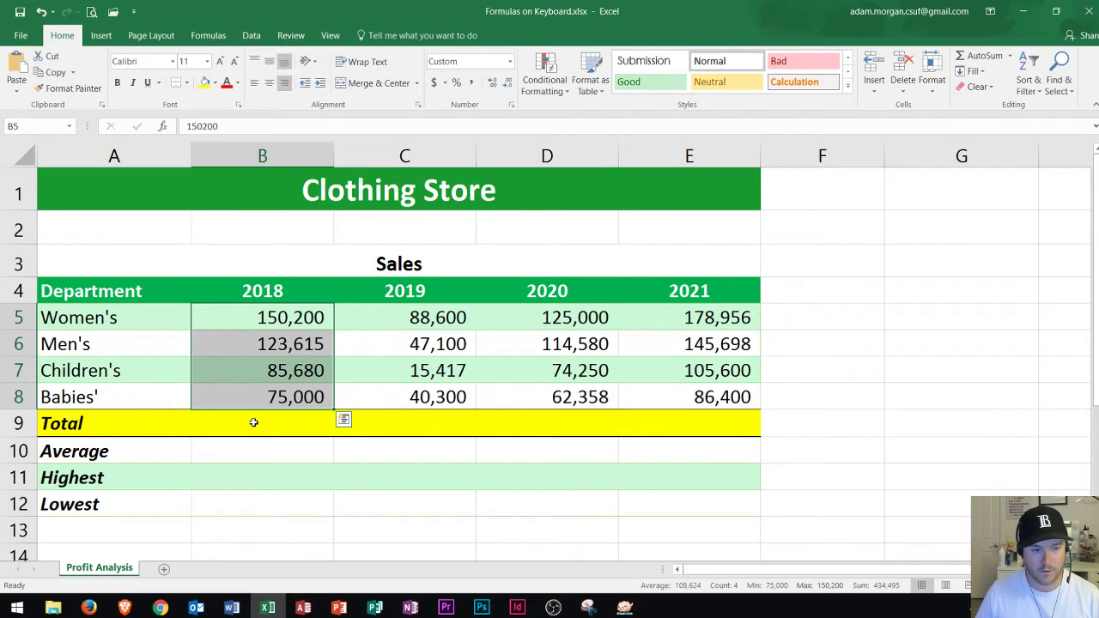
{"action": "left_click", "coordinate": [254, 422]}
{"action": "type", "text": "="}
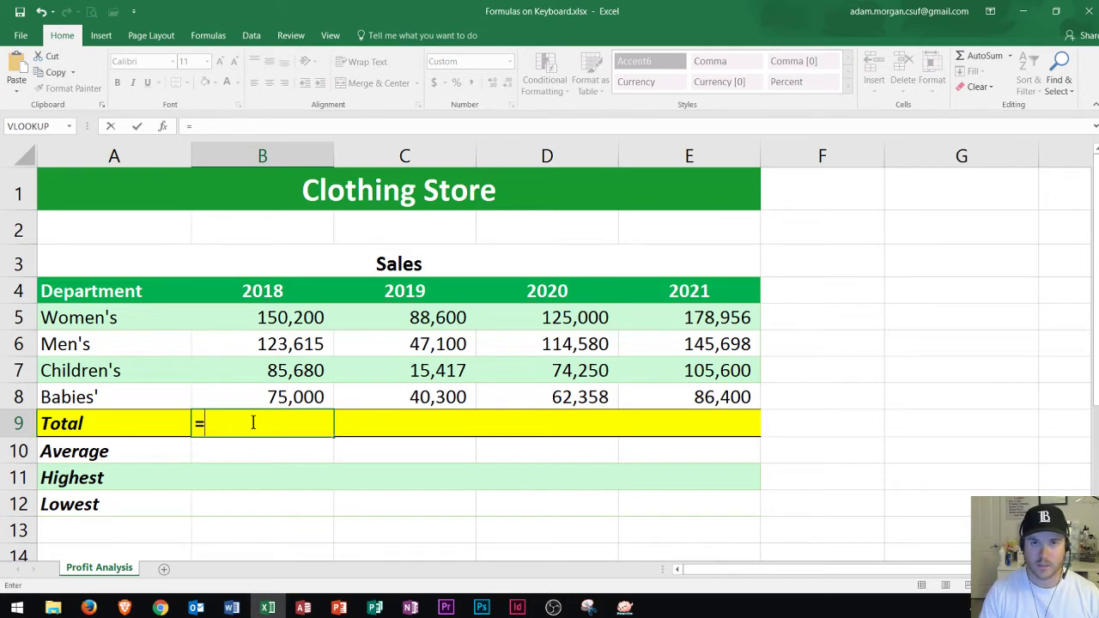
{"action": "type", "text": "sum"}
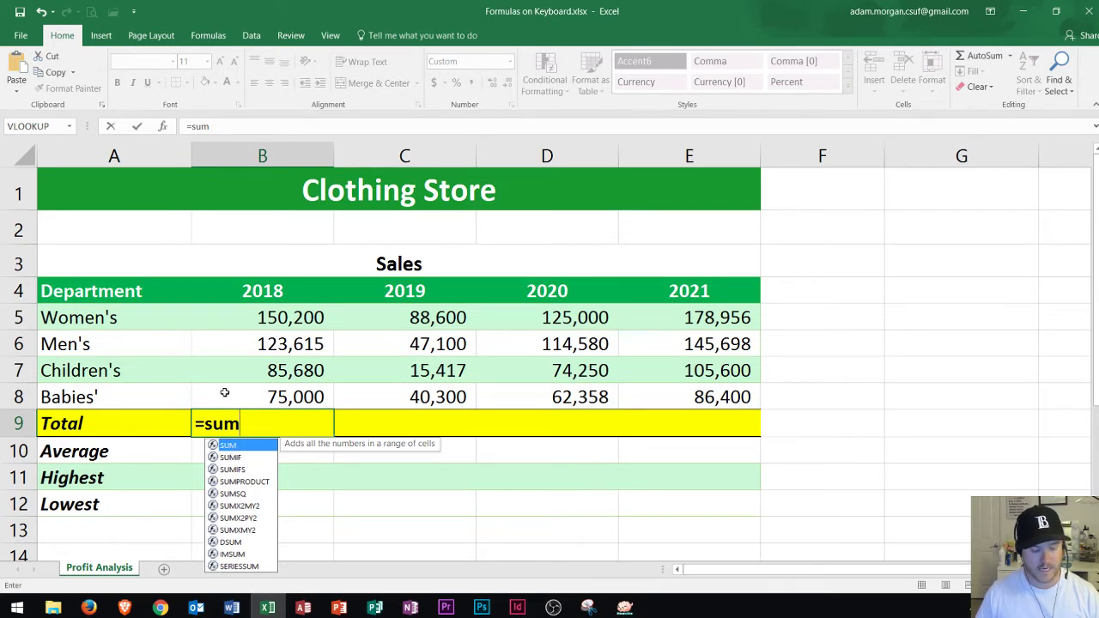
{"action": "key", "text": "Tab"}
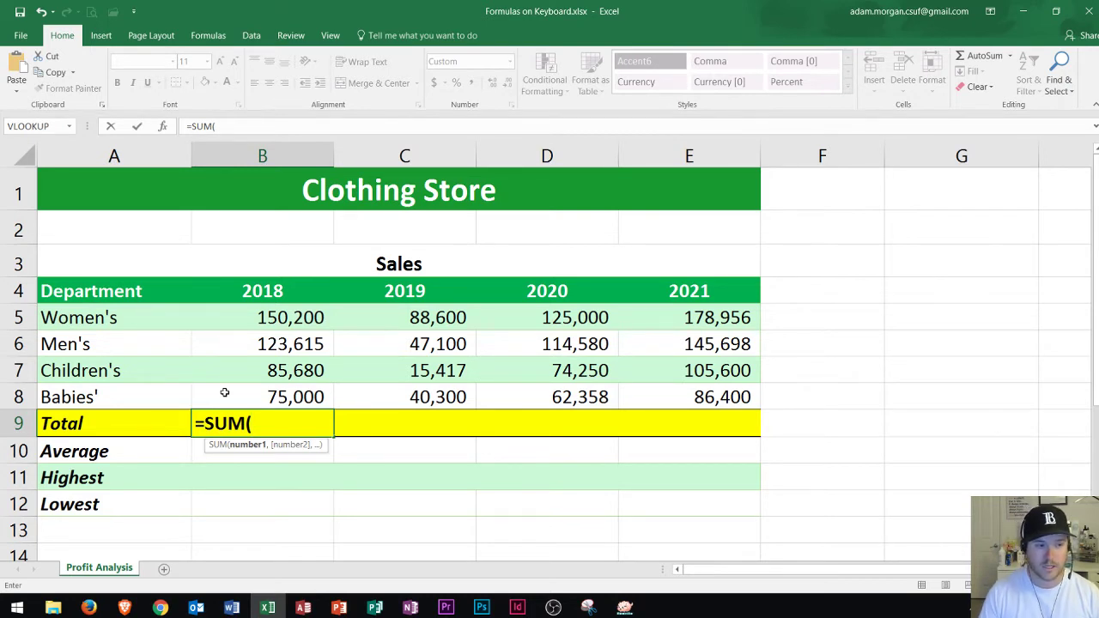
{"action": "type", "text": "B"}
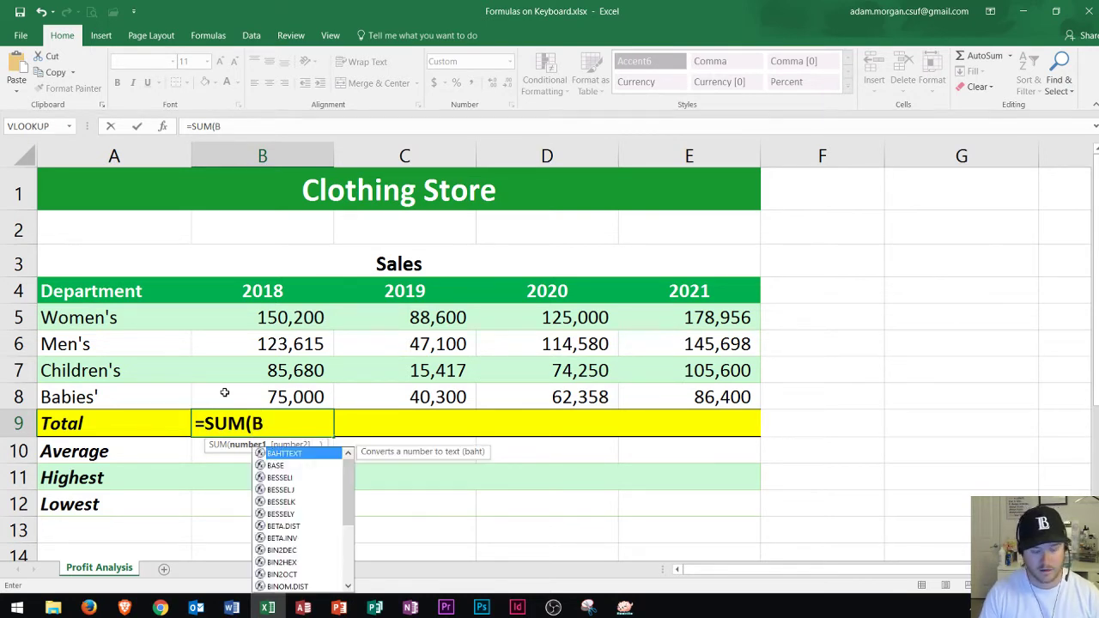
{"action": "type", "text": "5:"}
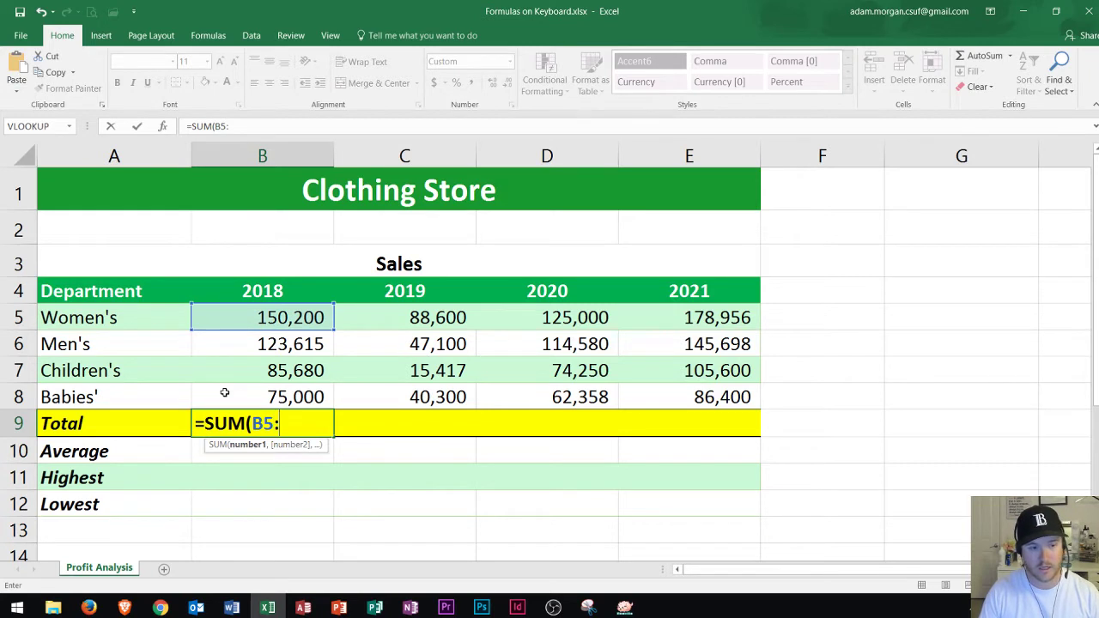
{"action": "type", "text": "B8"}
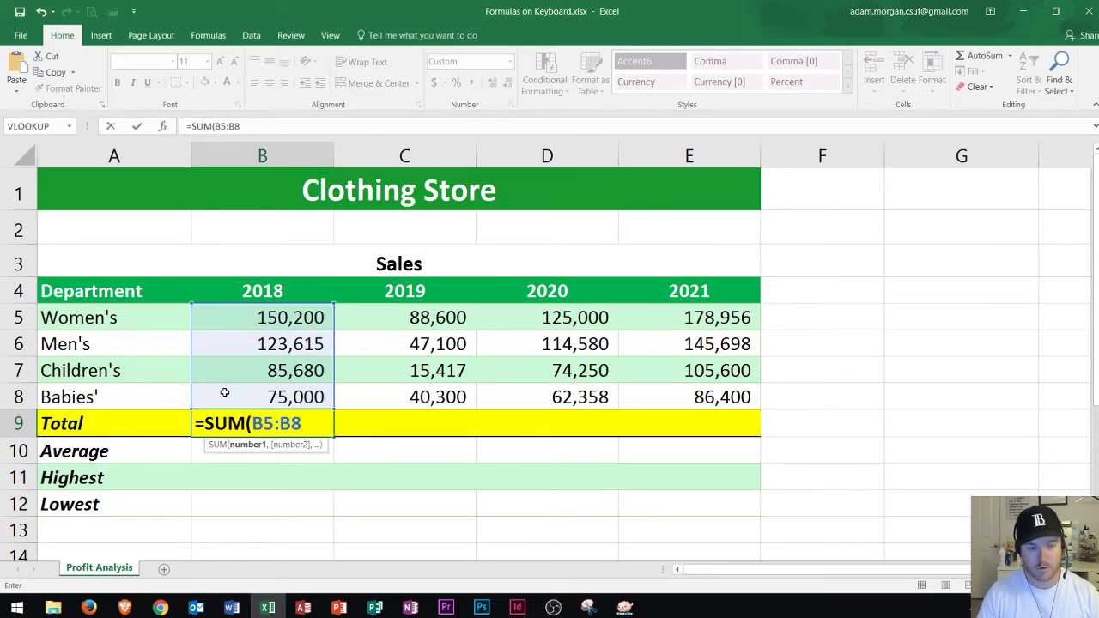
{"action": "key", "text": "Tab"}
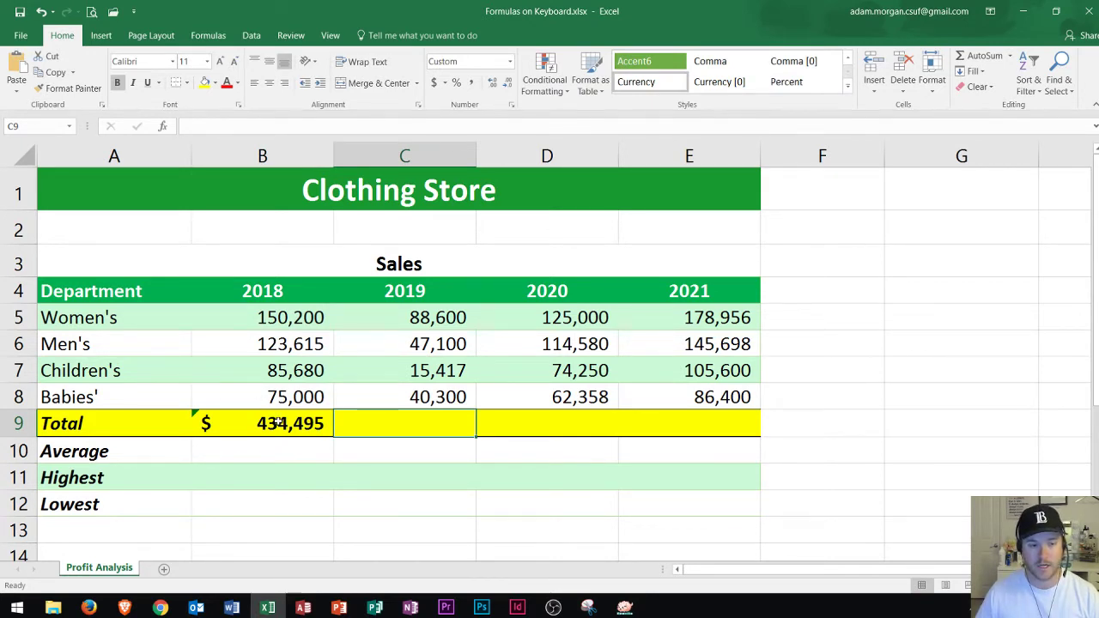
{"action": "left_click", "coordinate": [273, 424]}
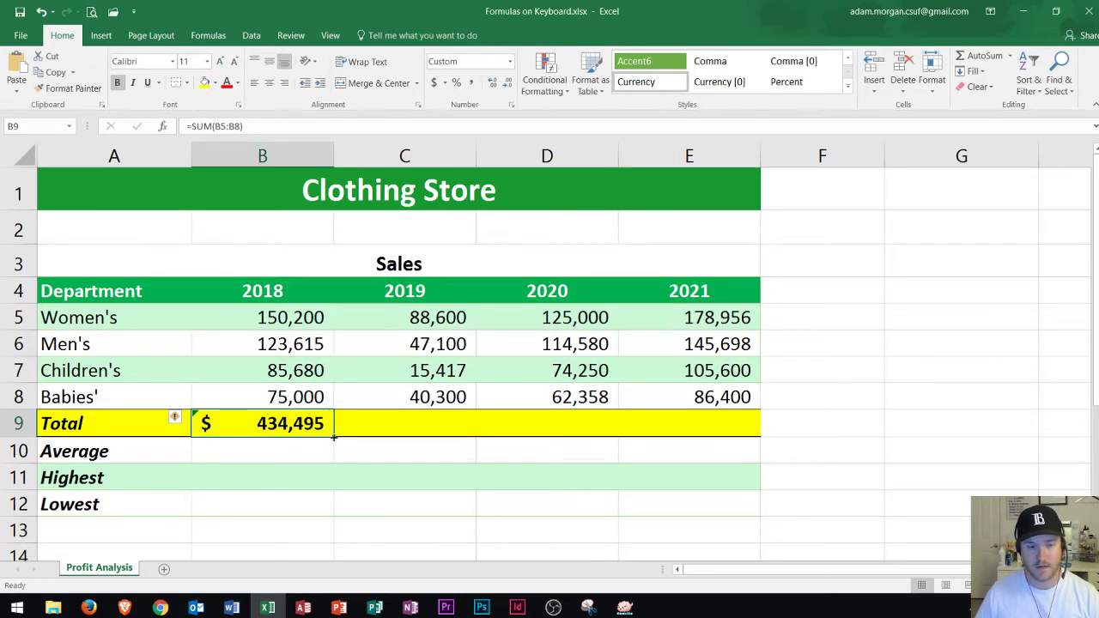
{"action": "left_click_drag", "start_coordinate": [334, 437], "coordinate": [711, 439]}
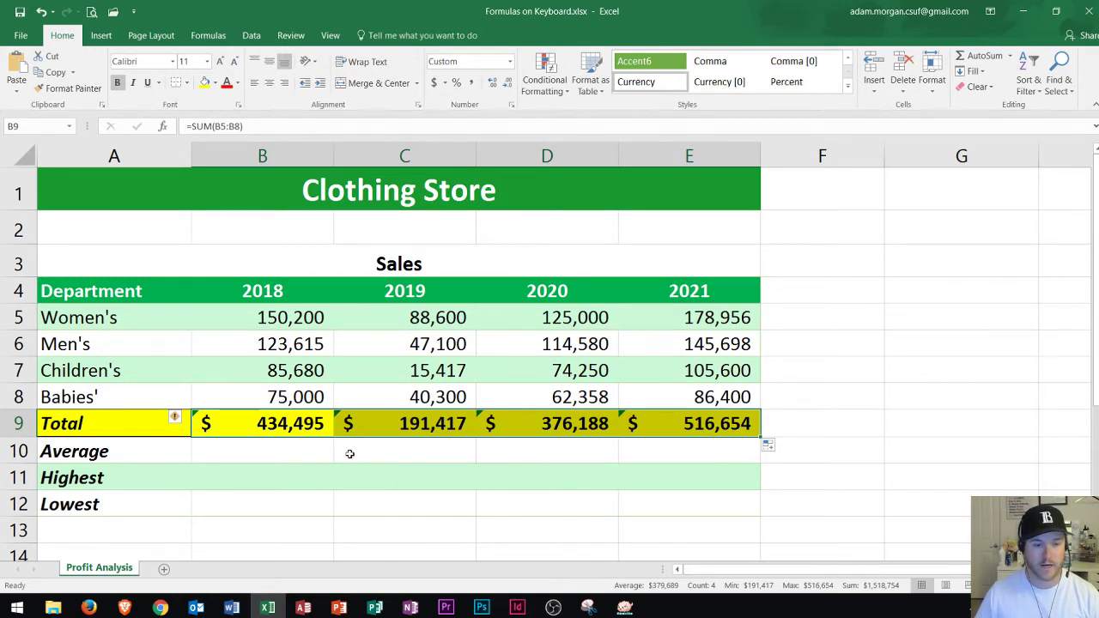
Step: Enter =AVERAGE(B5:B8) in B10 and fill it across to E10 for the yearly means
{"action": "left_click", "coordinate": [62, 469]}
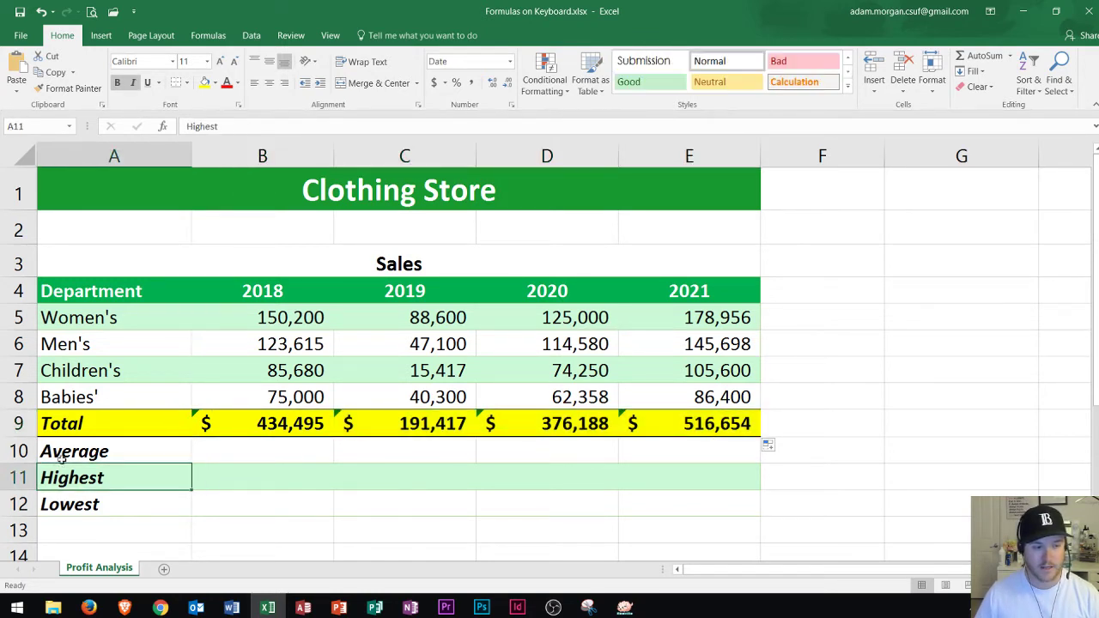
{"action": "left_click", "coordinate": [72, 452]}
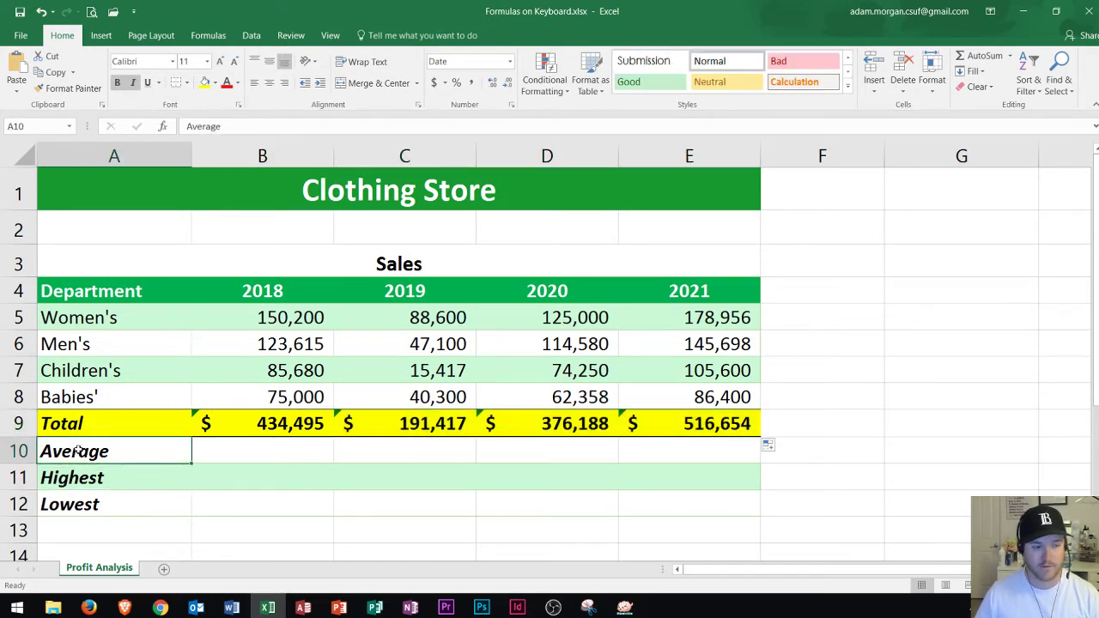
{"action": "left_click", "coordinate": [284, 455]}
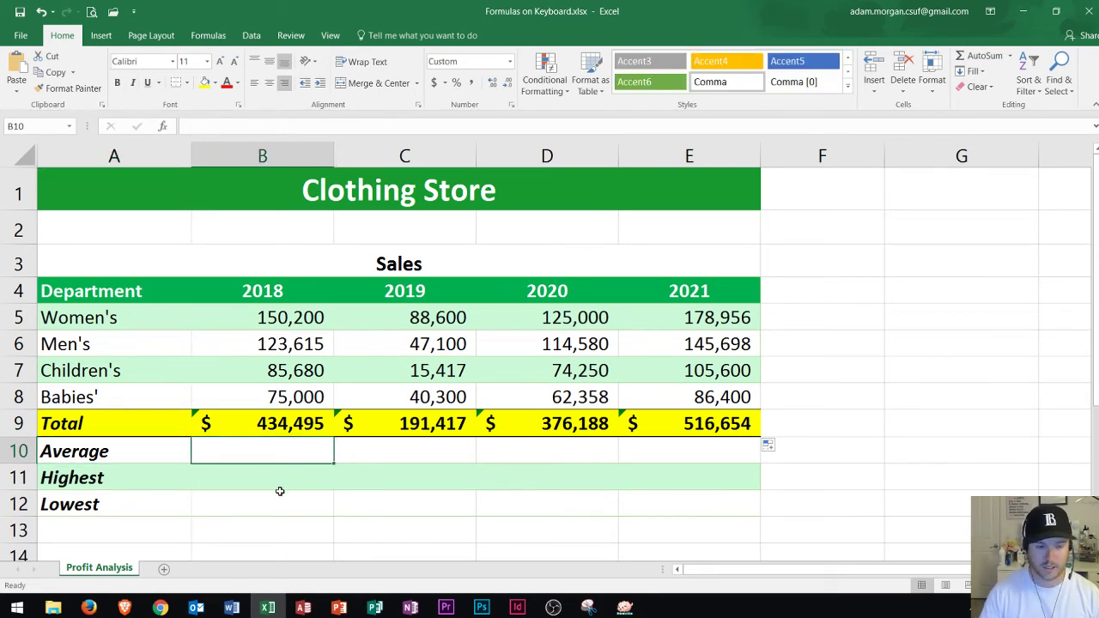
{"action": "type", "text": "="}
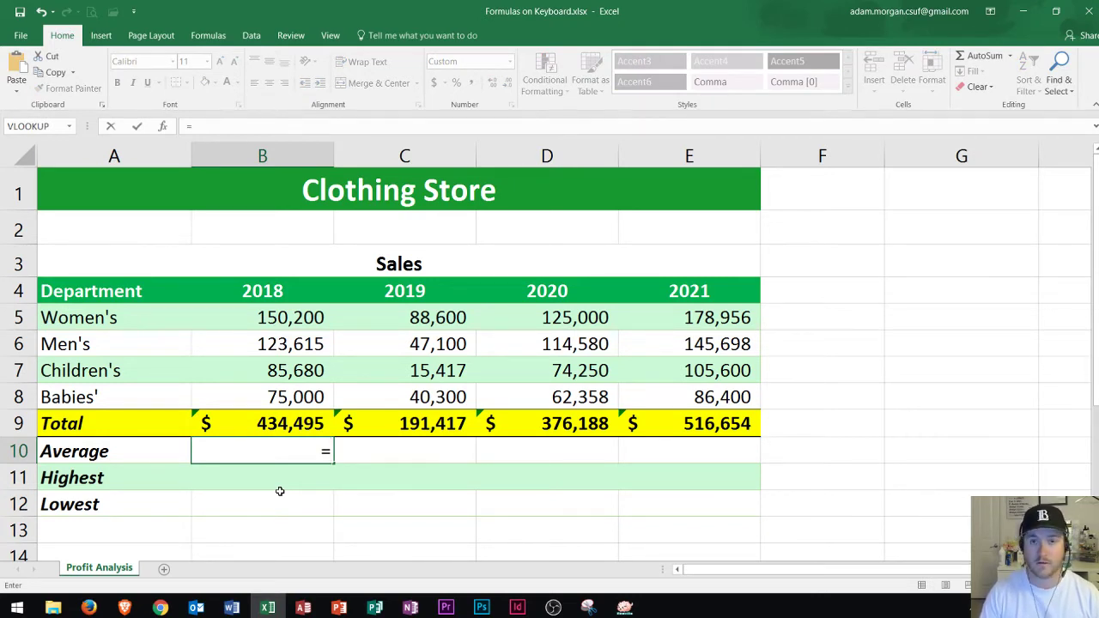
{"action": "type", "text": "aver"}
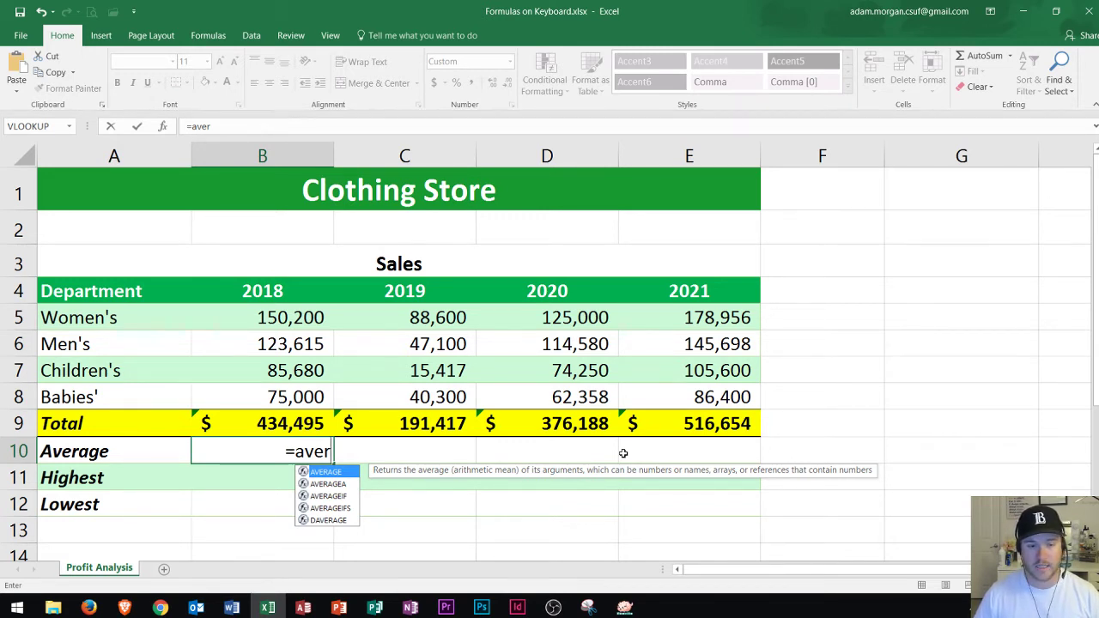
{"action": "key", "text": "Tab"}
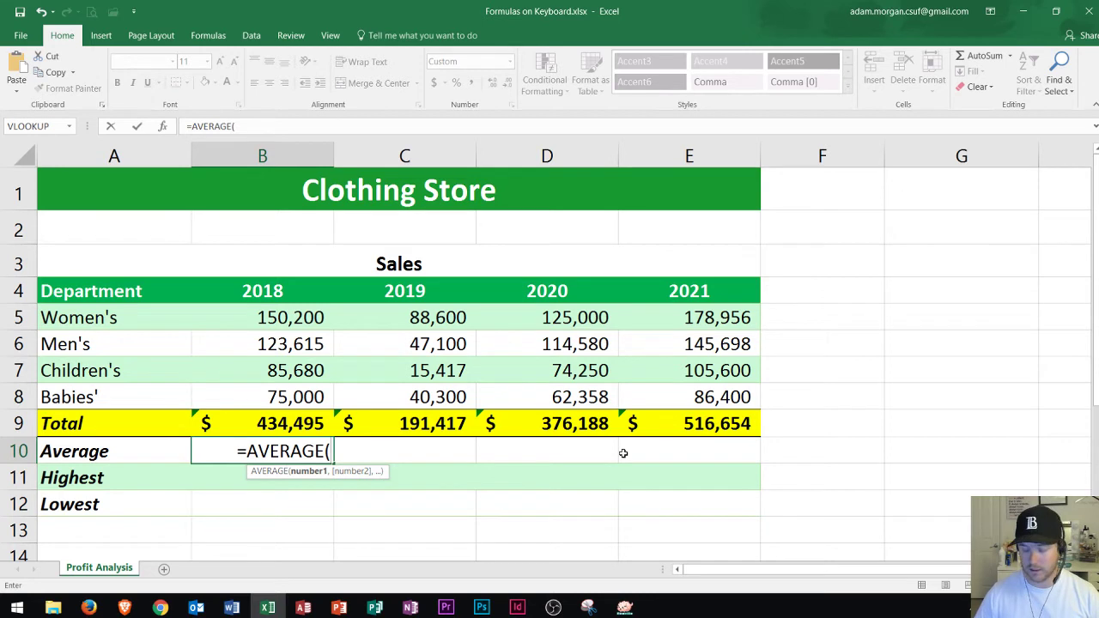
{"action": "key", "text": "Up"}
{"action": "key", "text": "Up"}
{"action": "key", "text": "Up"}
{"action": "key", "text": "Up"}
{"action": "key", "text": "Up"}
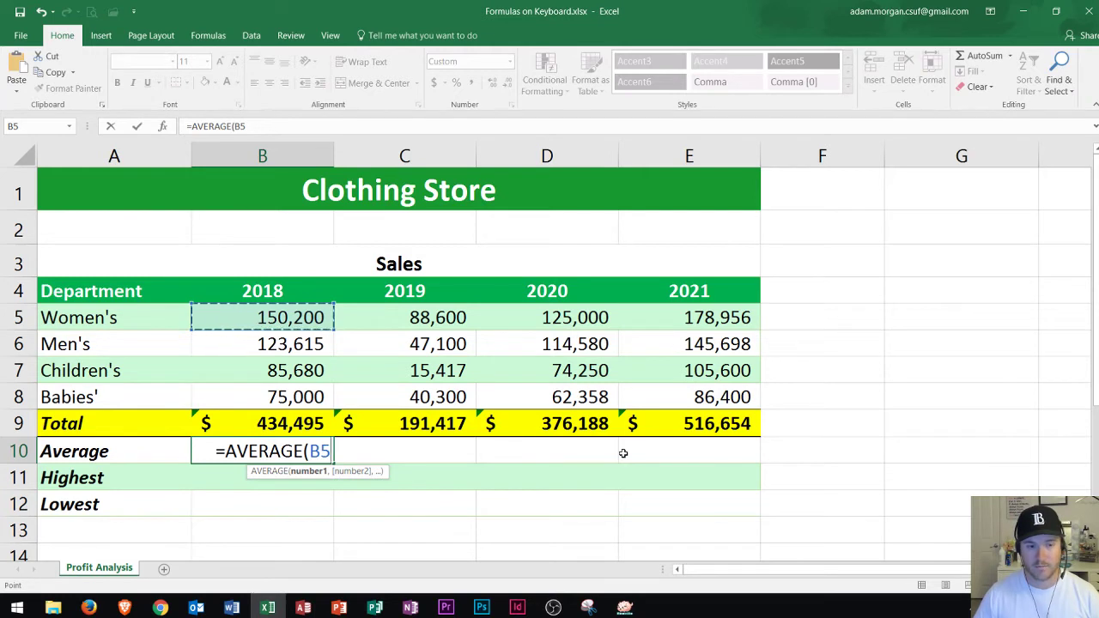
{"action": "key", "text": "shift+Down"}
{"action": "key", "text": "shift+Down"}
{"action": "key", "text": "shift+Down"}
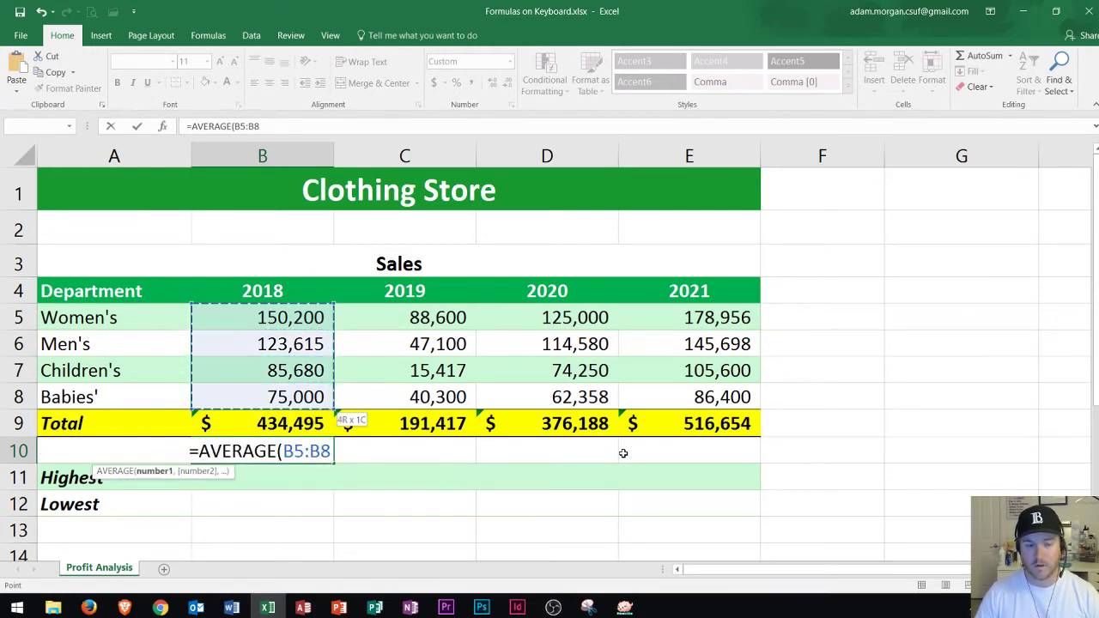
{"action": "key", "text": "ctrl+Return"}
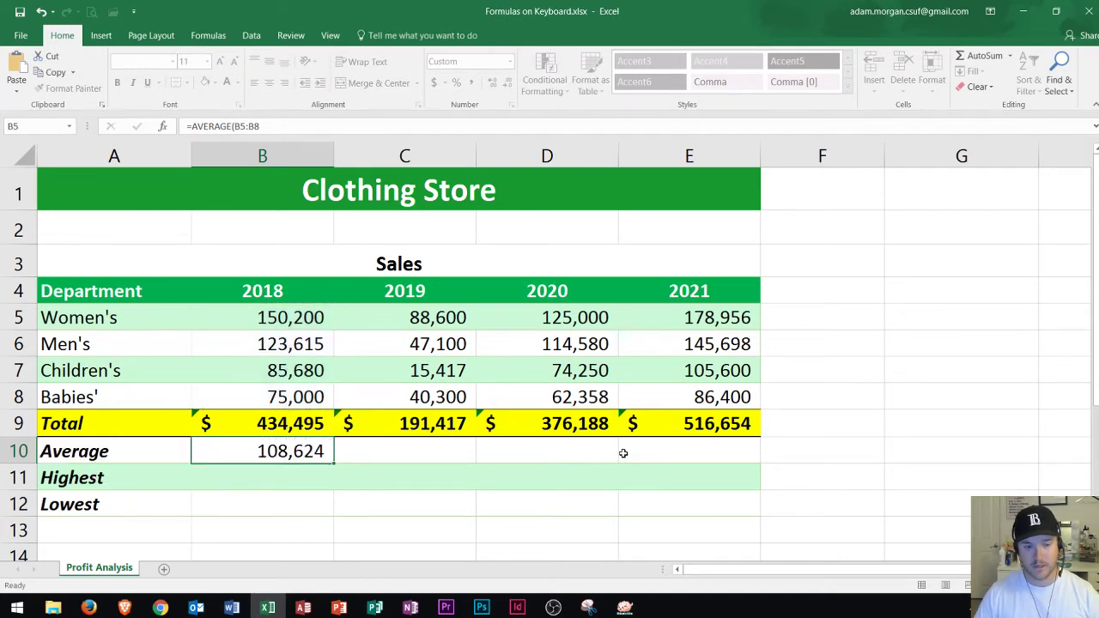
{"action": "key", "text": "Right"}
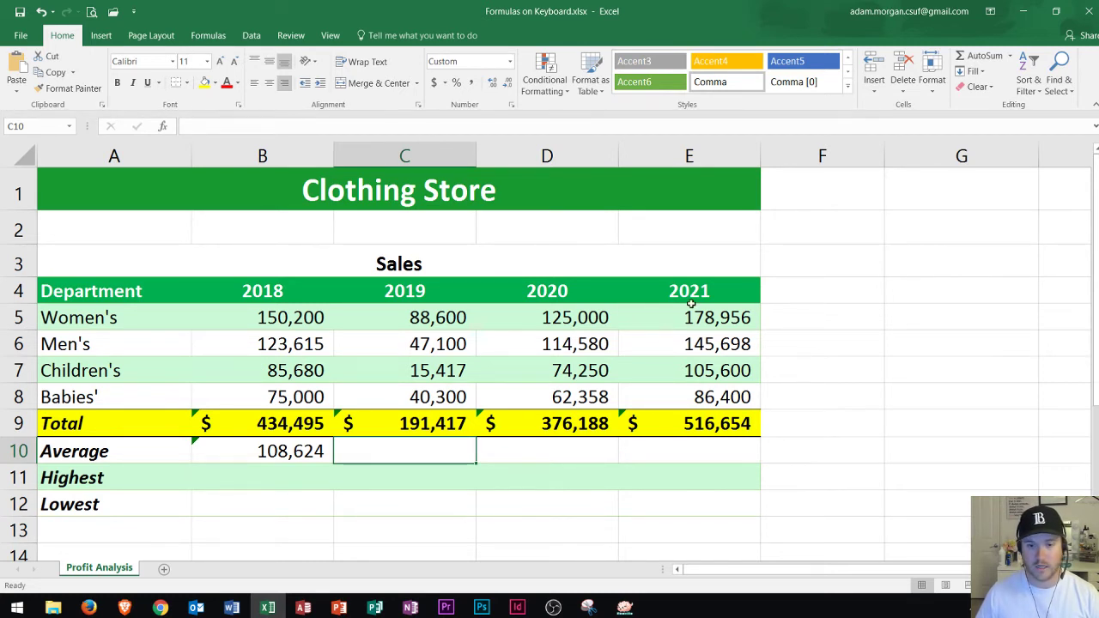
{"action": "left_click", "coordinate": [292, 452]}
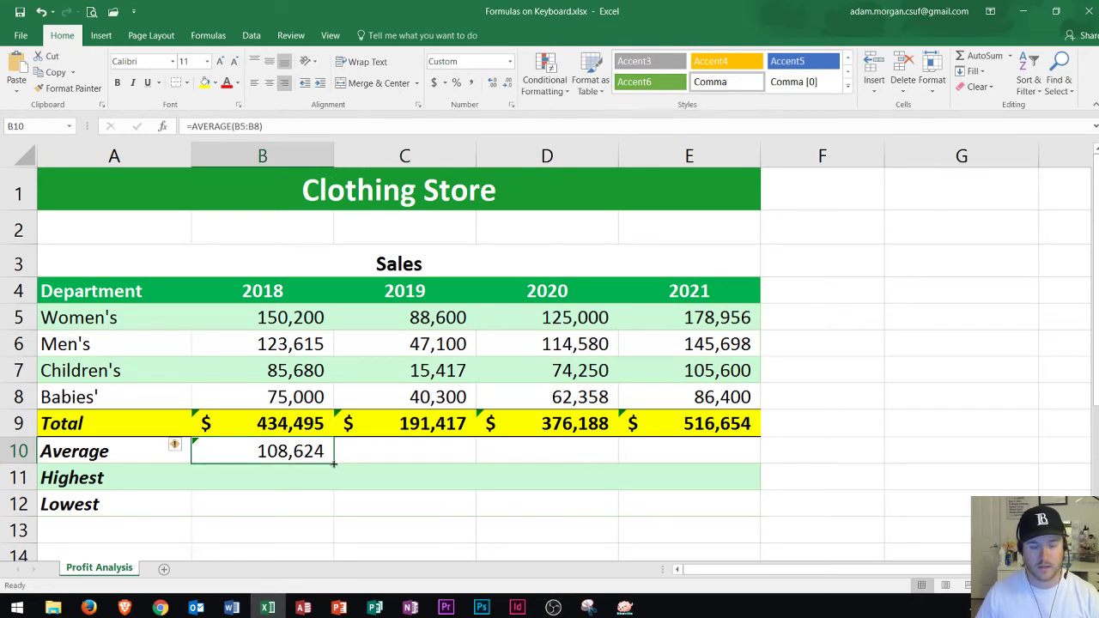
{"action": "left_click_drag", "start_coordinate": [334, 463], "coordinate": [723, 455]}
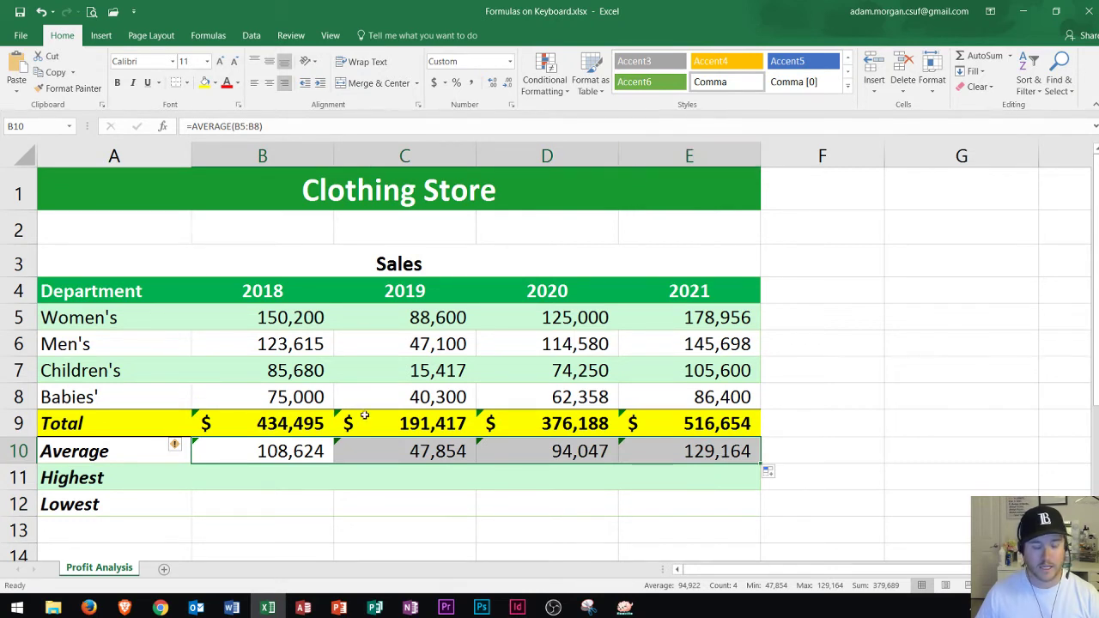
Step: Enter =MAX(B5:B8) in B11 to get the 2018 highest sales of 150,200
{"action": "left_click", "coordinate": [281, 475]}
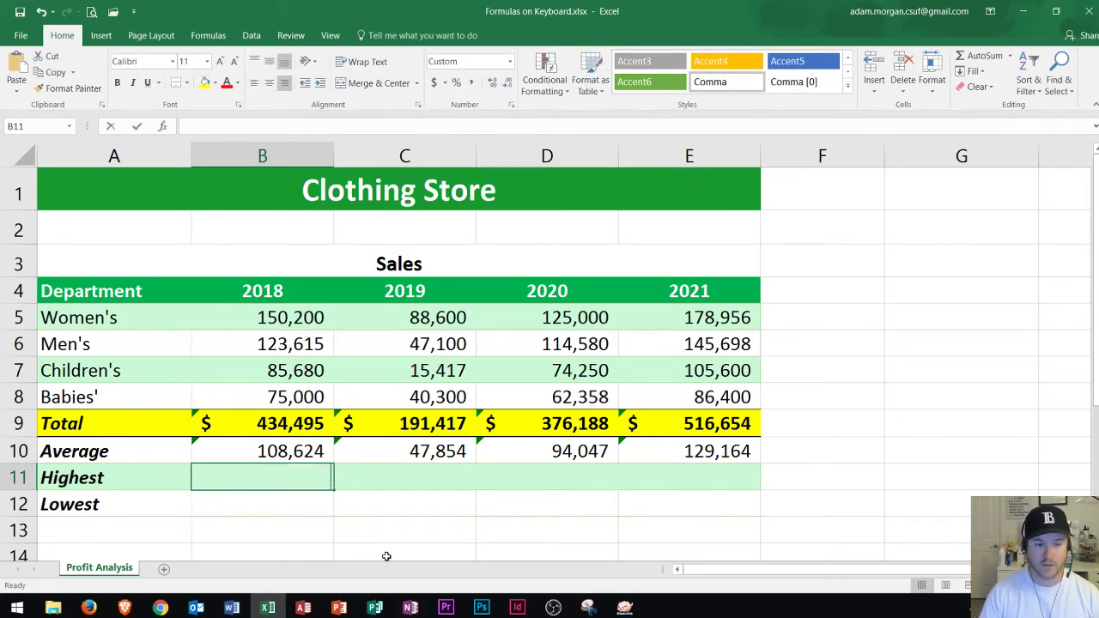
{"action": "type", "text": "="}
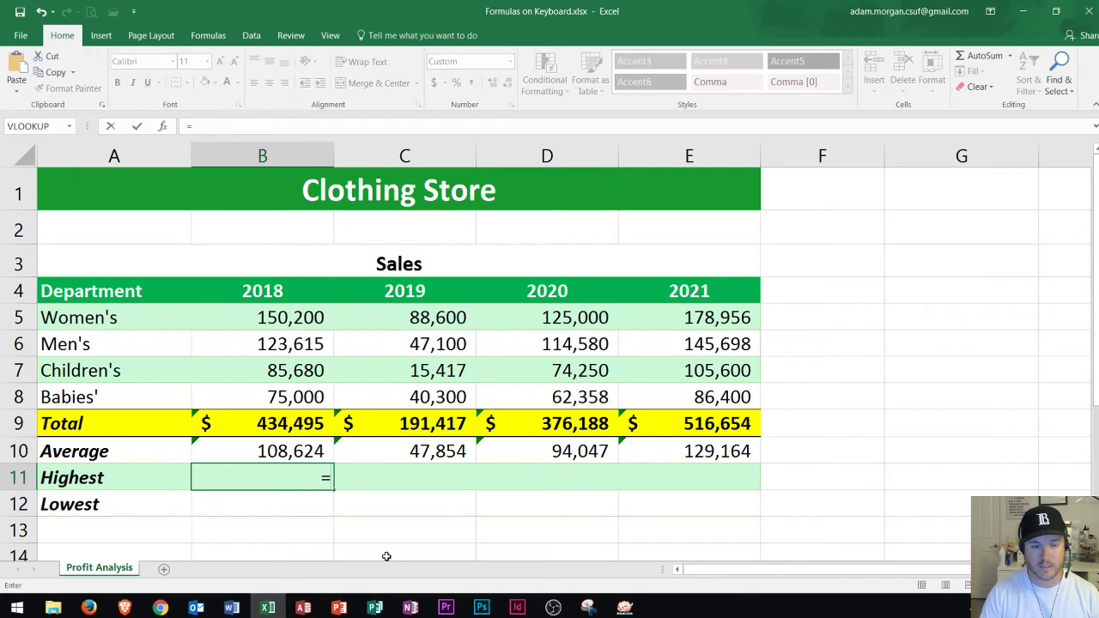
{"action": "type", "text": "max"}
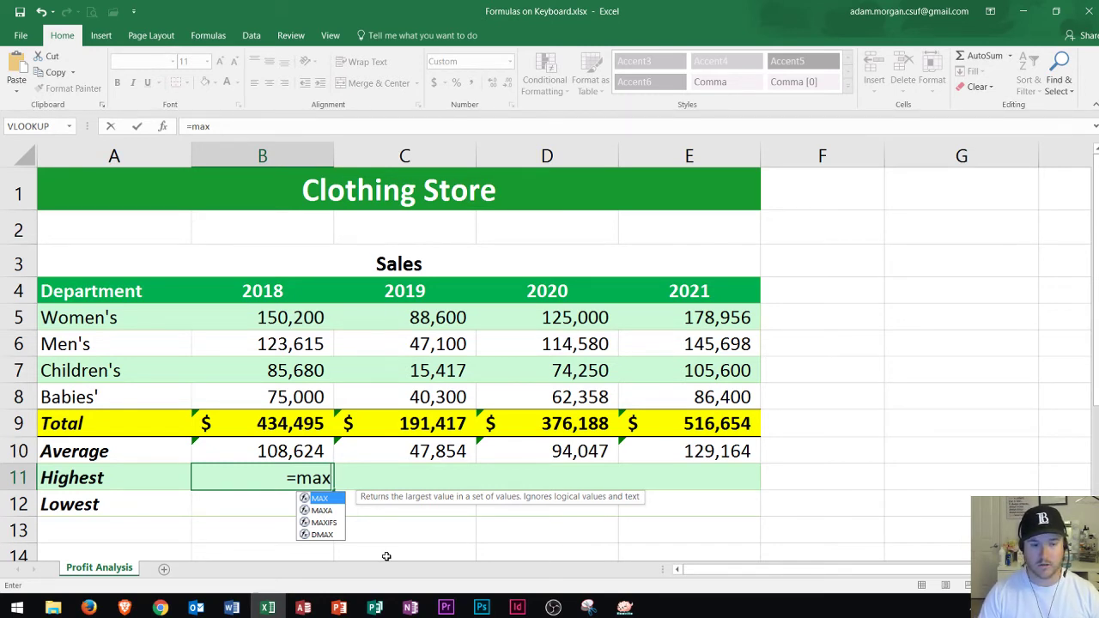
{"action": "type", "text": "("}
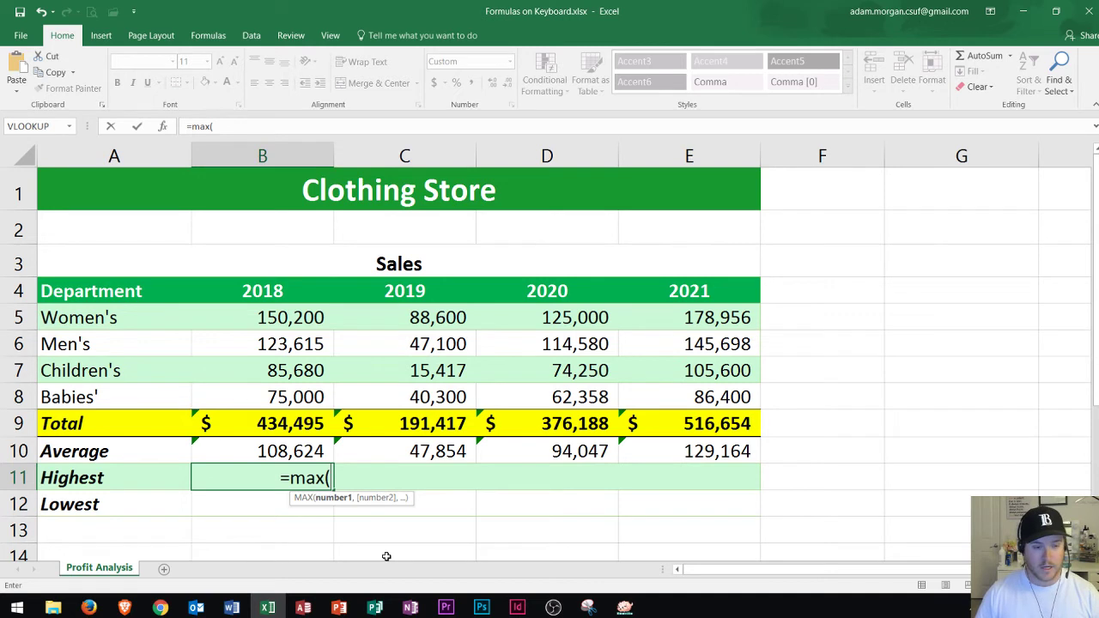
{"action": "key", "text": "Up"}
{"action": "key", "text": "Up"}
{"action": "key", "text": "Up"}
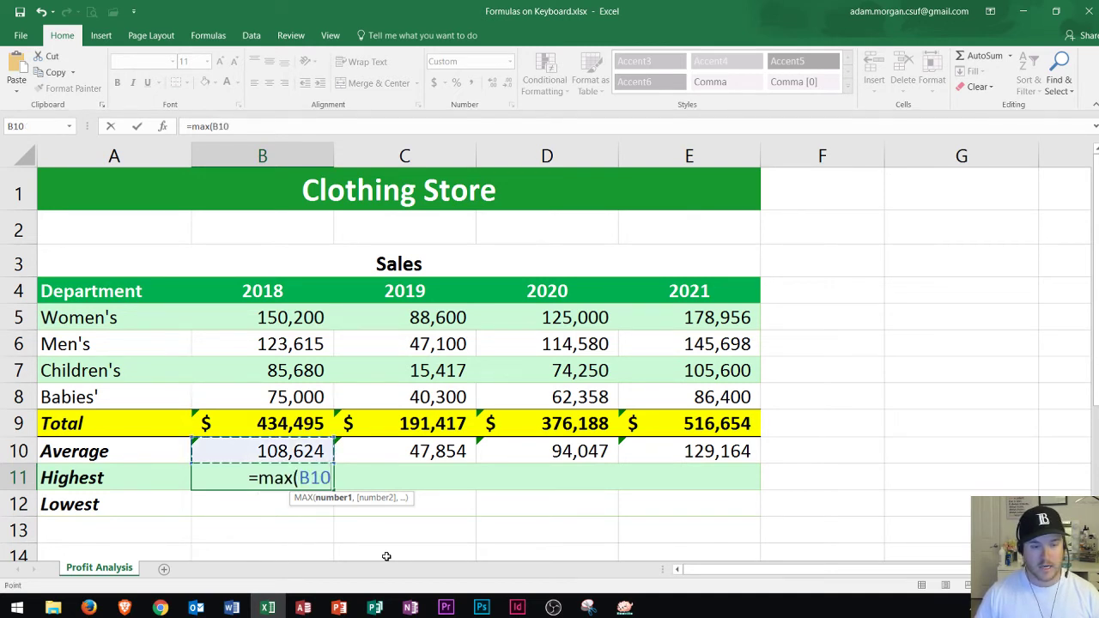
{"action": "key", "text": "Up"}
{"action": "key", "text": "Up"}
{"action": "key", "text": "Up"}
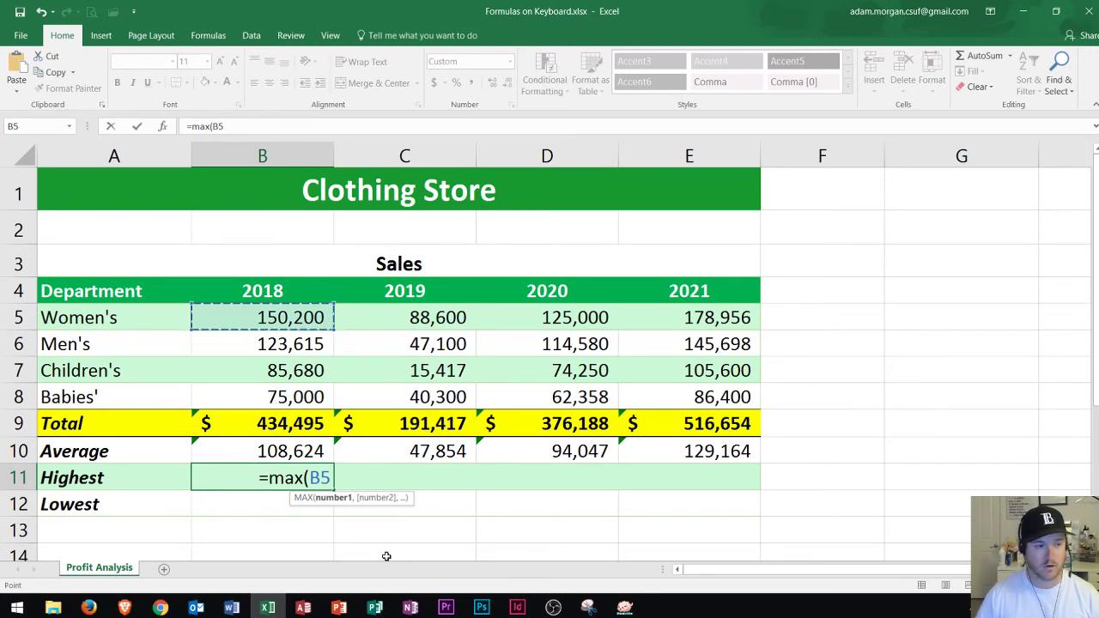
{"action": "key", "text": "shift+Down"}
{"action": "key", "text": "shift+Down"}
{"action": "key", "text": "shift+Down"}
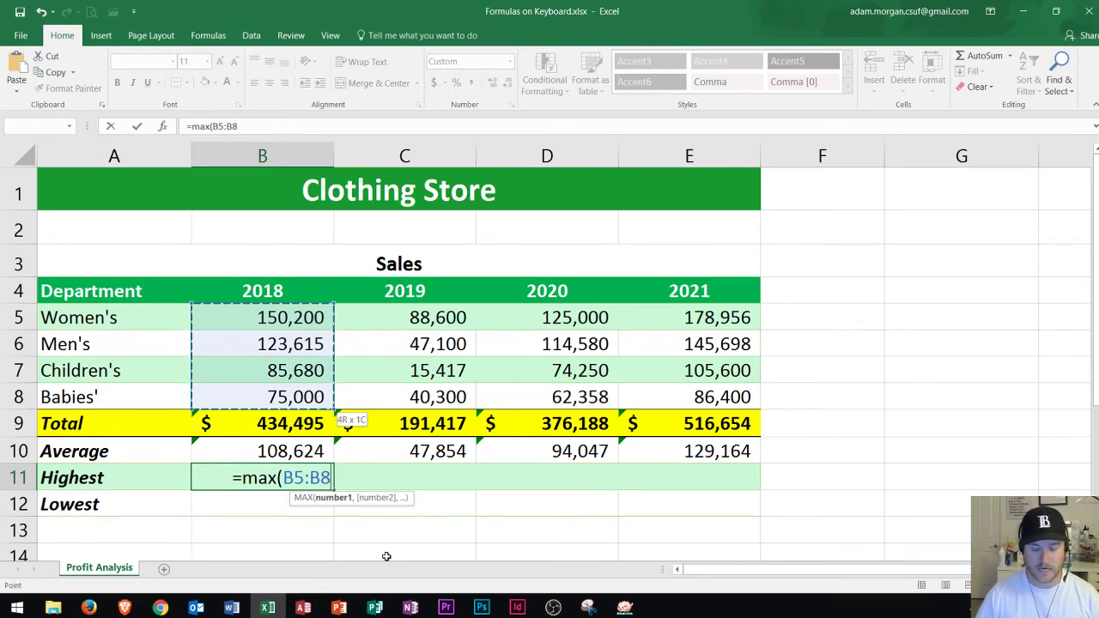
{"action": "type", "text": ")"}
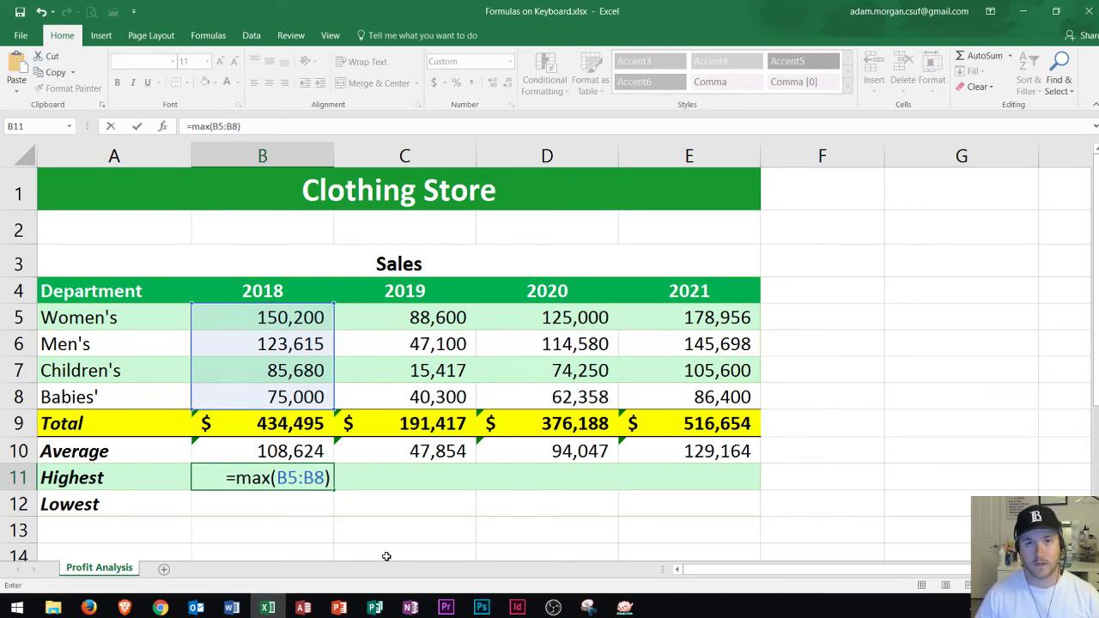
{"action": "key", "text": "Tab"}
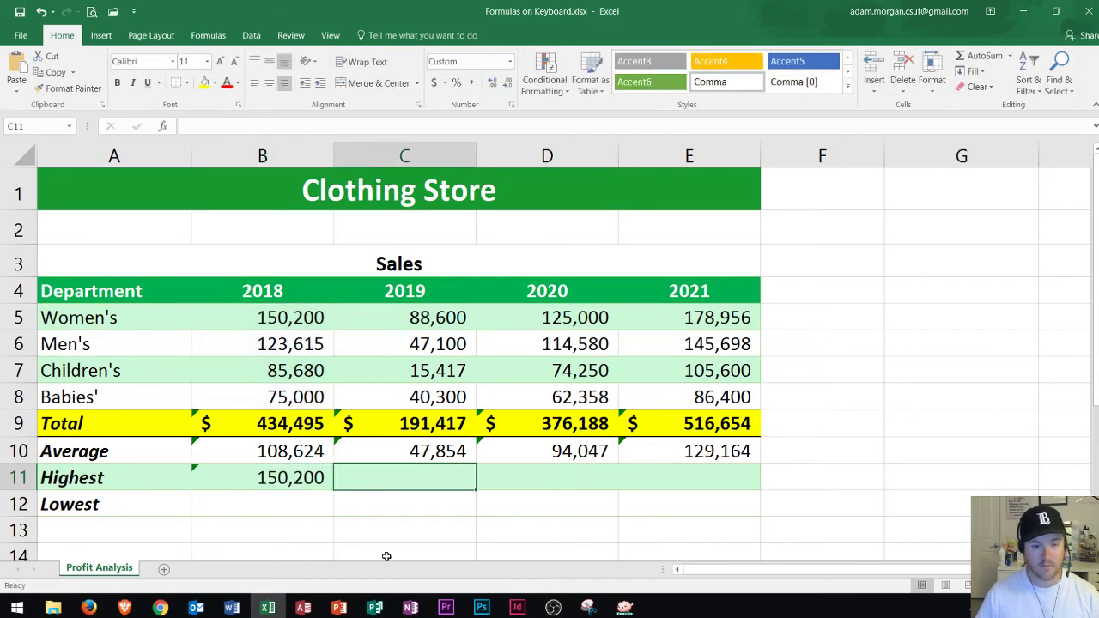
Step: Fill the B11 MAX formula across to E11 for each year's highest sales
{"action": "left_click", "coordinate": [305, 484]}
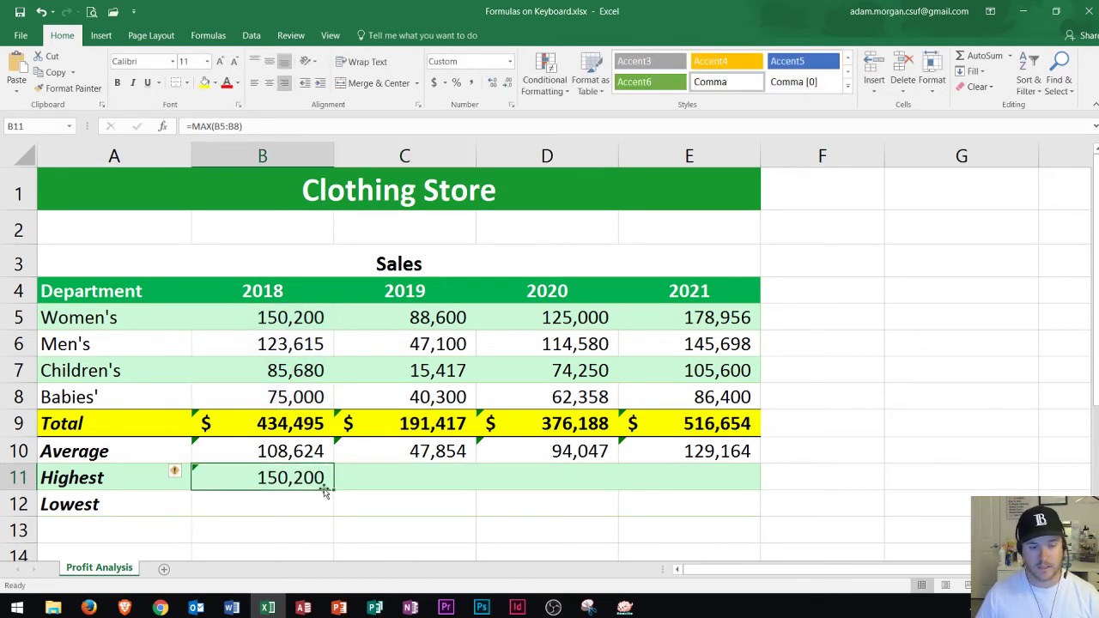
{"action": "left_click_drag", "start_coordinate": [332, 491], "coordinate": [735, 480]}
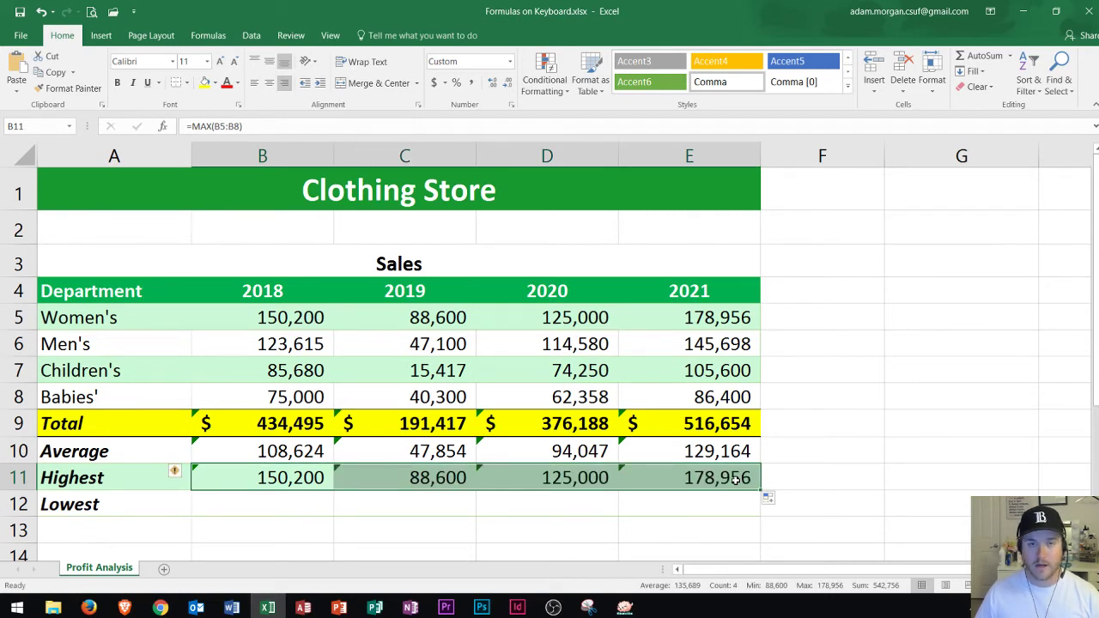
{"action": "left_click", "coordinate": [77, 508]}
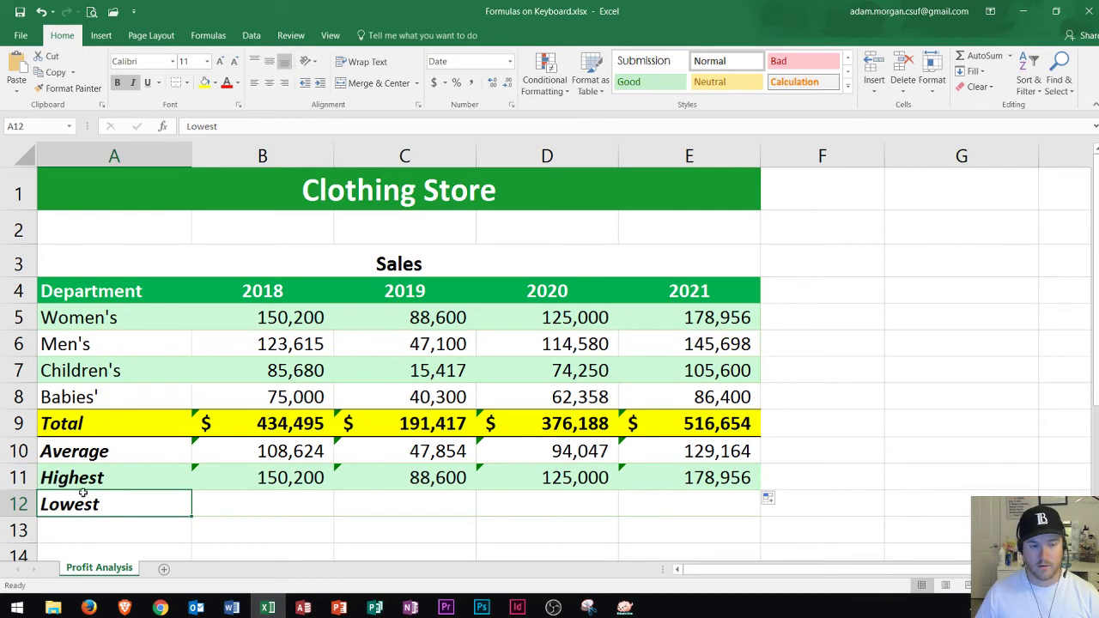
Step: Enter =MIN(B5:B8) in B12 to get the 2018 lowest sales of 75,000
{"action": "left_click", "coordinate": [268, 502]}
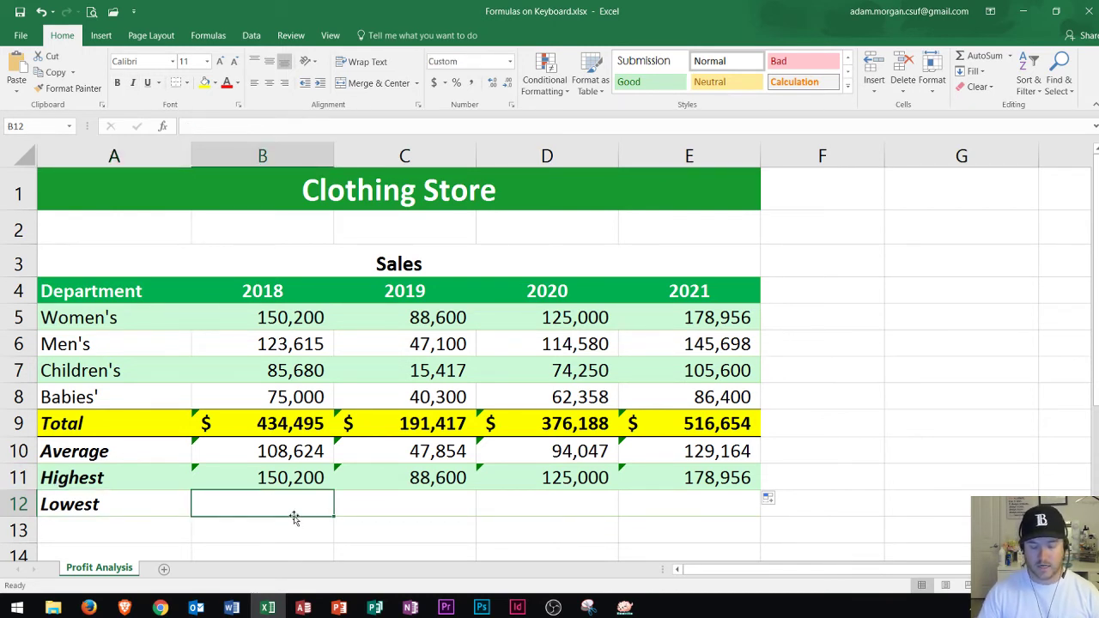
{"action": "type", "text": "="}
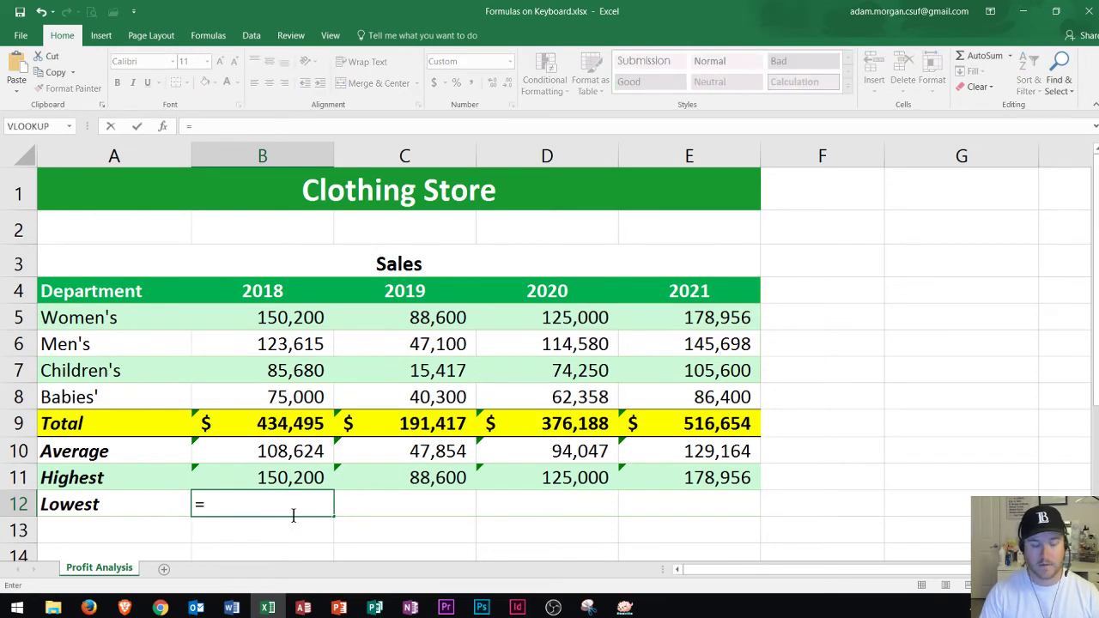
{"action": "type", "text": "mi"}
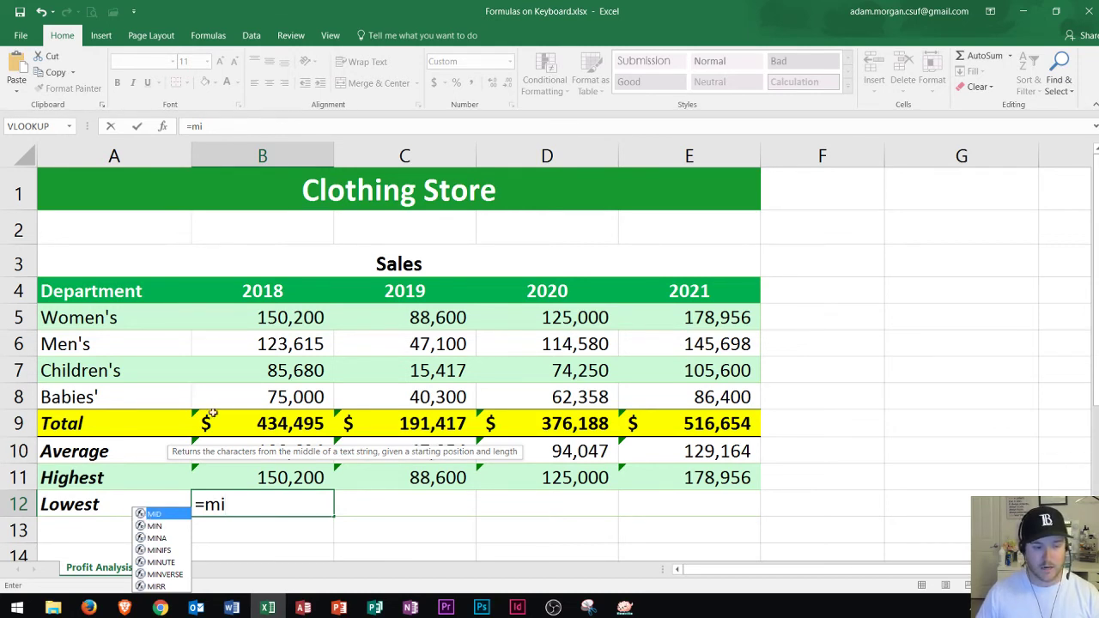
{"action": "key", "text": "Down"}
{"action": "key", "text": "Up"}
{"action": "key", "text": "Down"}
{"action": "key", "text": "Down"}
{"action": "key", "text": "Down"}
{"action": "key", "text": "Down"}
{"action": "key", "text": "Down"}
{"action": "key", "text": "Up"}
{"action": "key", "text": "Up"}
{"action": "key", "text": "Up"}
{"action": "key", "text": "Up"}
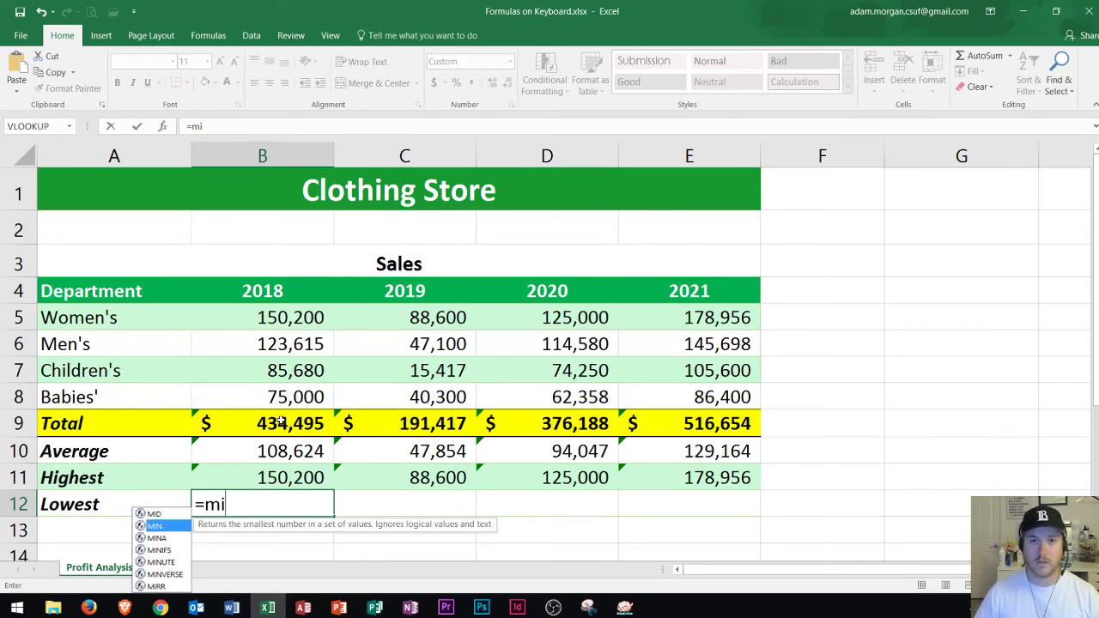
{"action": "key", "text": "Tab"}
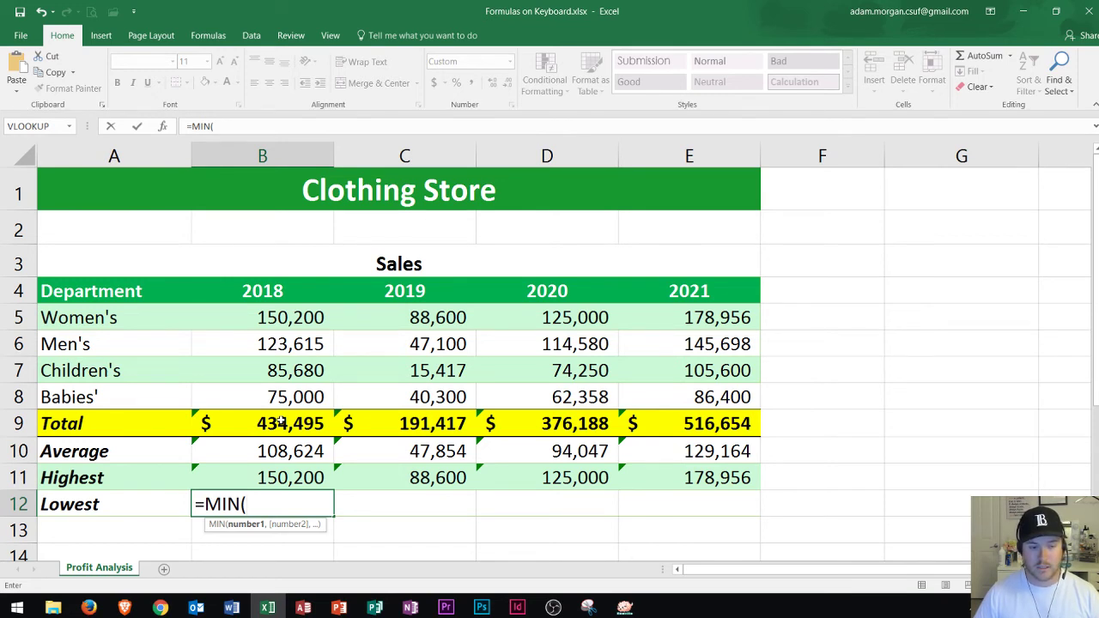
{"action": "key", "text": "Up"}
{"action": "key", "text": "Up"}
{"action": "key", "text": "Up"}
{"action": "key", "text": "Up"}
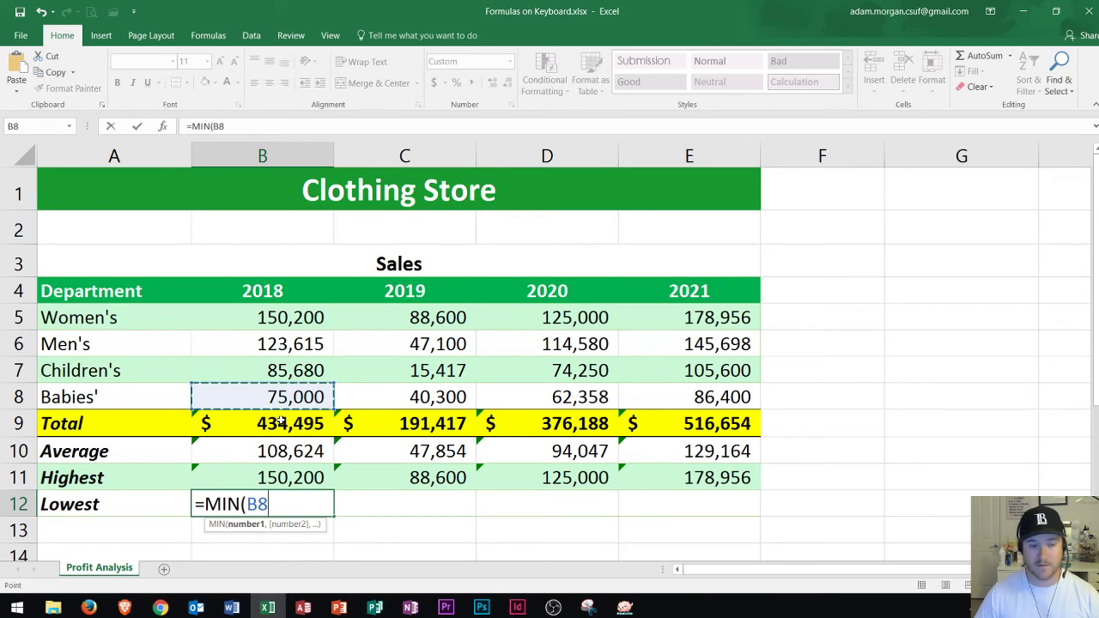
{"action": "key", "text": "shift+Up"}
{"action": "key", "text": "shift+Up"}
{"action": "key", "text": "shift+Up"}
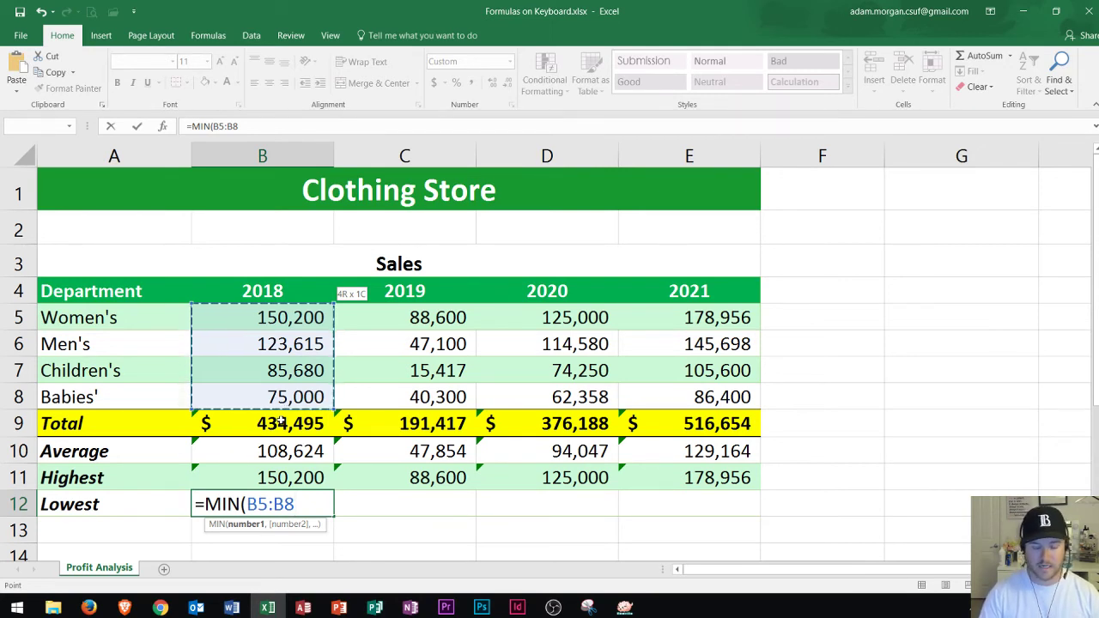
{"action": "key", "text": "ctrl+Return"}
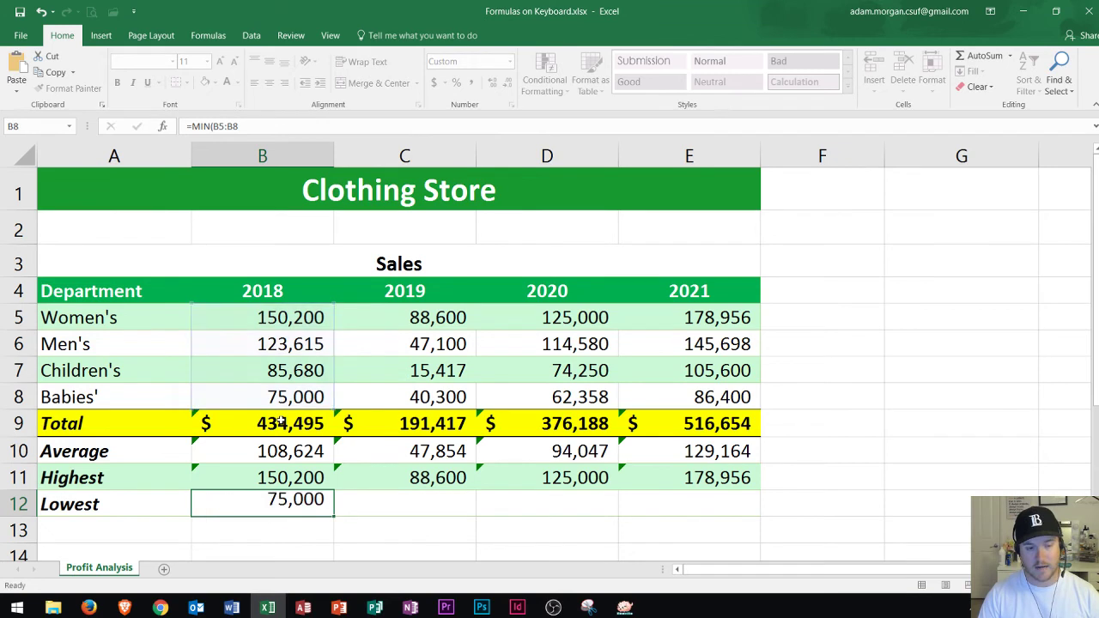
{"action": "key", "text": "Right"}
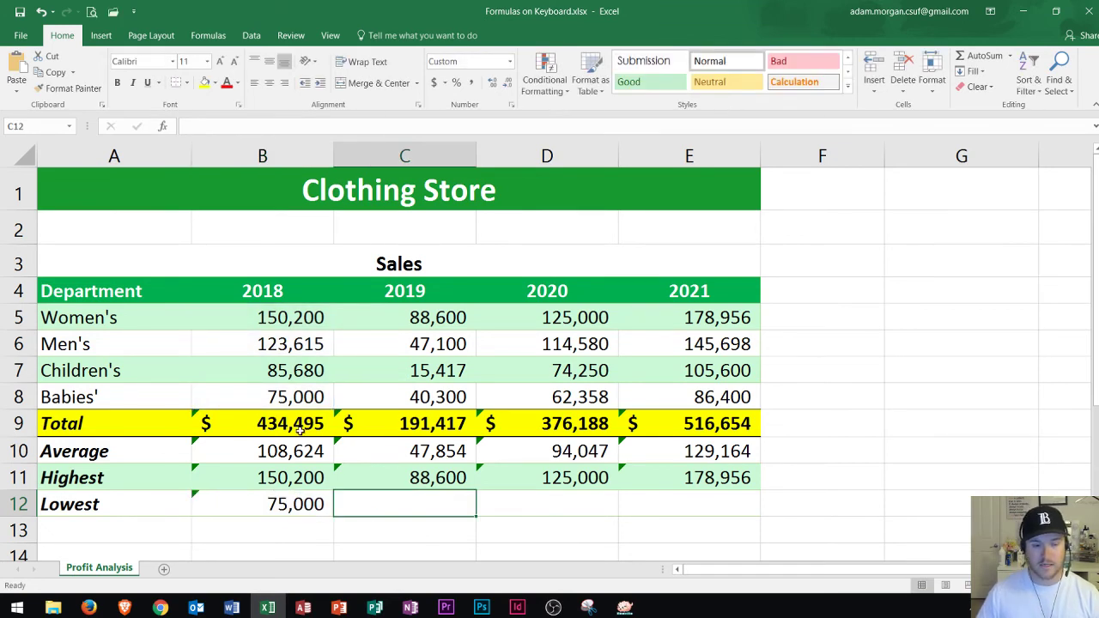
Step: Fill the B12 MIN formula across to E12 for each year's lowest sales
{"action": "left_click", "coordinate": [294, 501]}
{"action": "left_click_drag", "start_coordinate": [332, 516], "coordinate": [709, 502]}
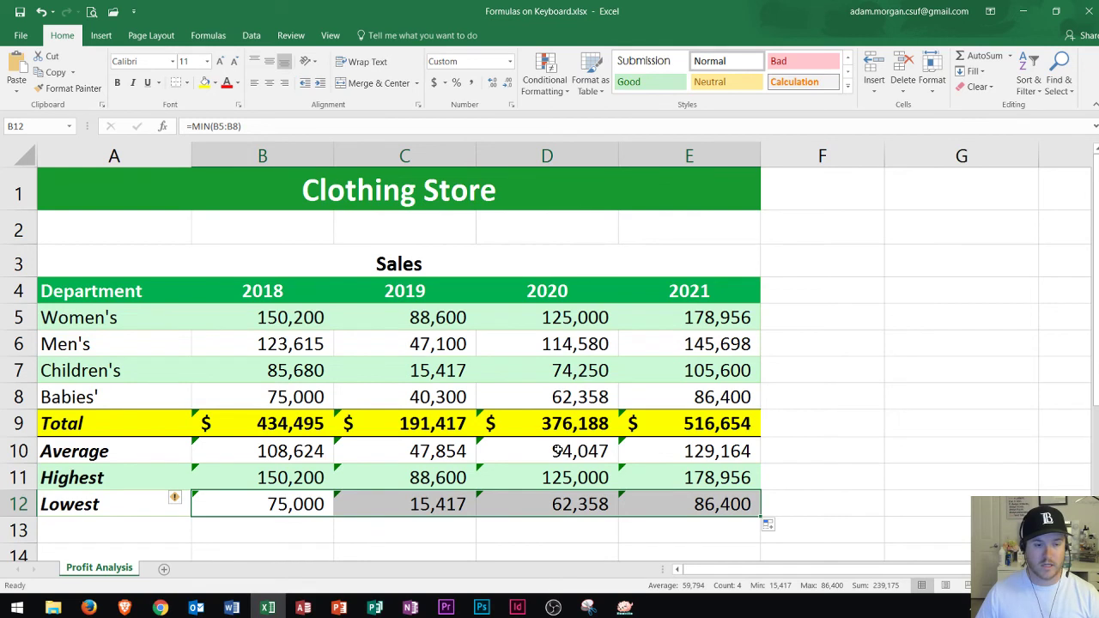
{"action": "left_click", "coordinate": [278, 453]}
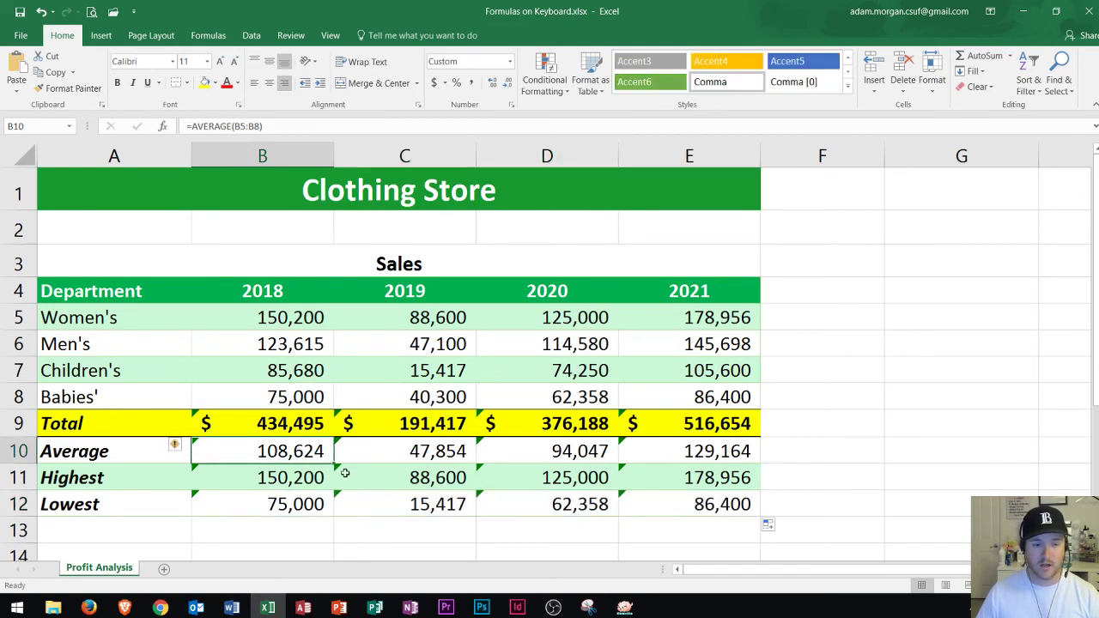
{"action": "key", "text": "Right"}
{"action": "key", "text": "Right"}
{"action": "key", "text": "Right"}
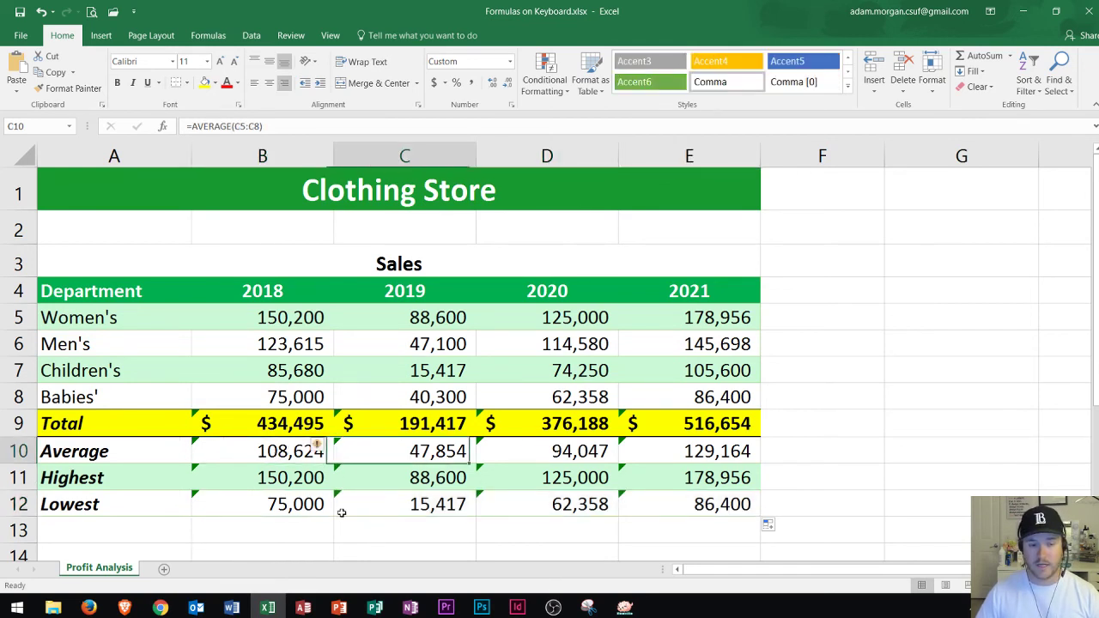
{"action": "key", "text": "Left"}
{"action": "key", "text": "Left"}
{"action": "key", "text": "Left"}
{"action": "key", "text": "Down"}
{"action": "key", "text": "Right"}
{"action": "key", "text": "Up"}
{"action": "key", "text": "Left"}
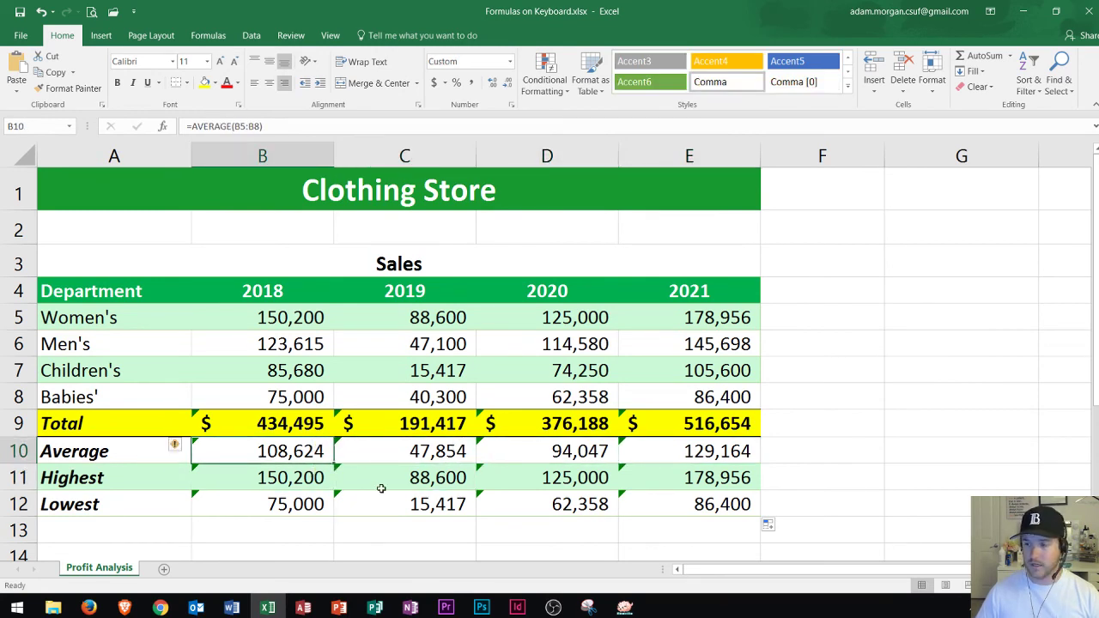